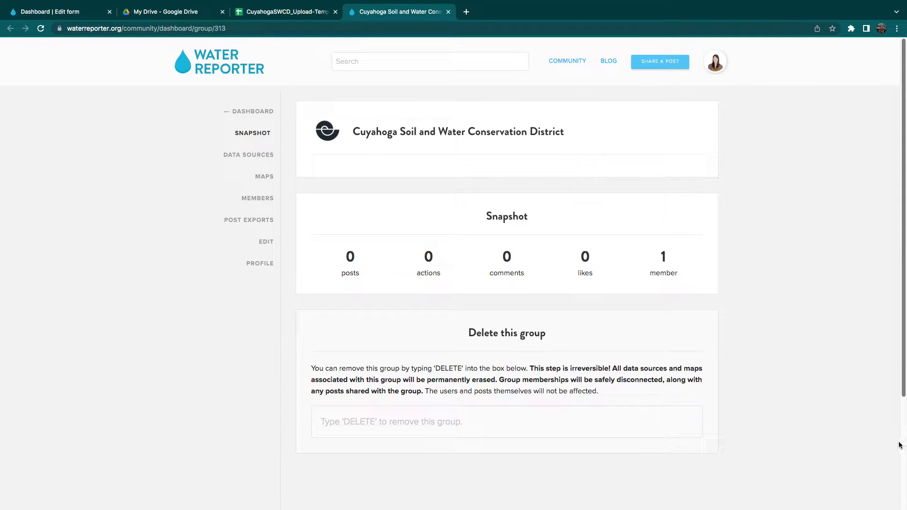
# Start a new sample in the Cuyahoga SWCD School Water Quality Monitoring data source.
pyautogui.click(250, 159)
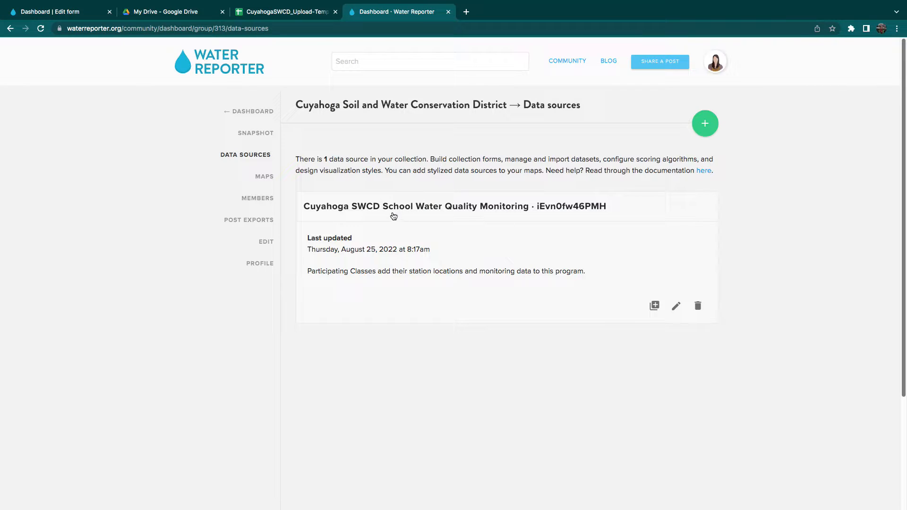
pyautogui.click(459, 208)
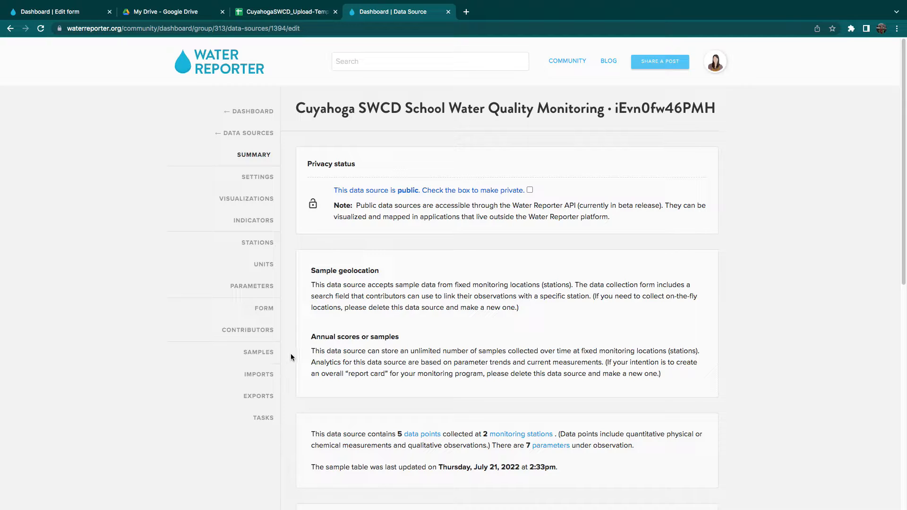
pyautogui.click(243, 357)
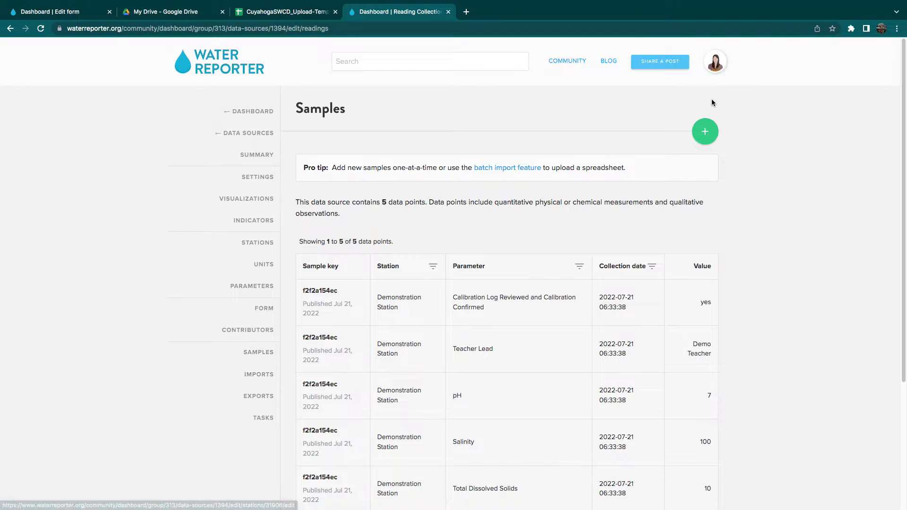
pyautogui.click(706, 135)
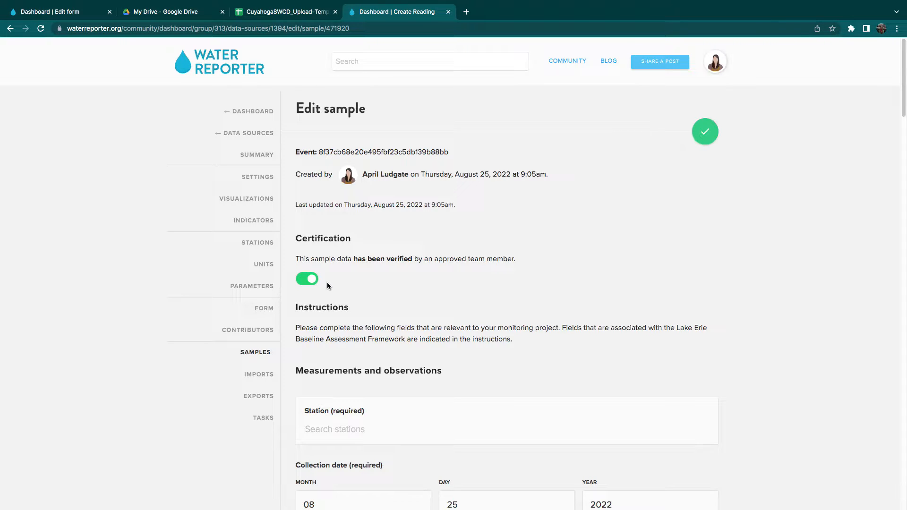
# Choose Stone Soup Creek as the sample's station.
pyautogui.scroll(-3, 512, 336)
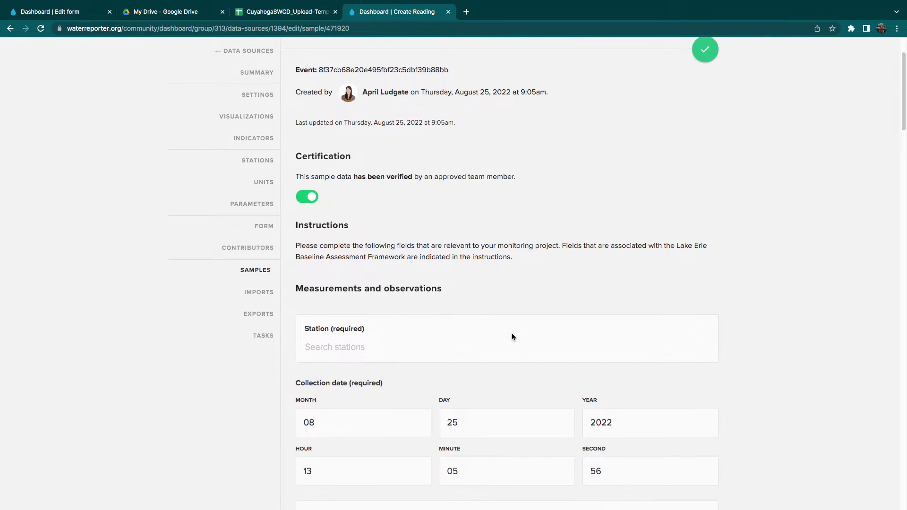
pyautogui.moveTo(903, 126); pyautogui.dragTo(903, 145)
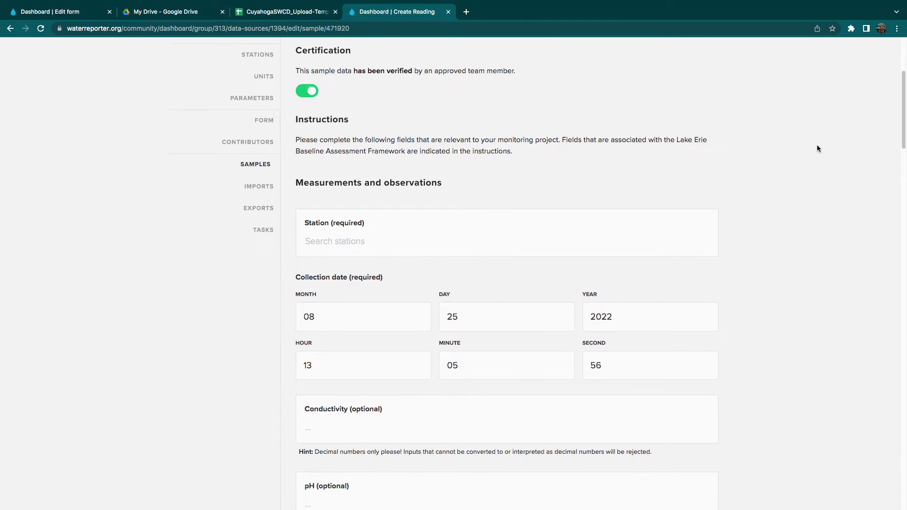
pyautogui.click(662, 244)
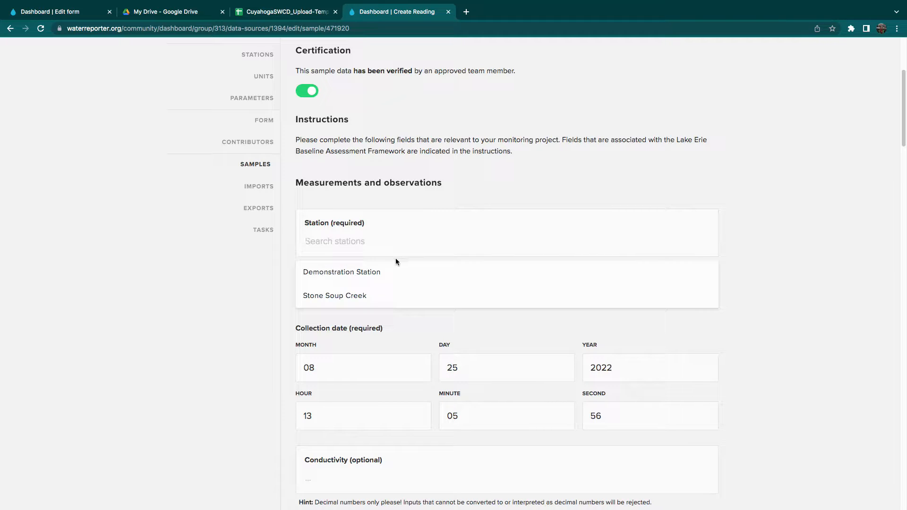
pyautogui.click(356, 296)
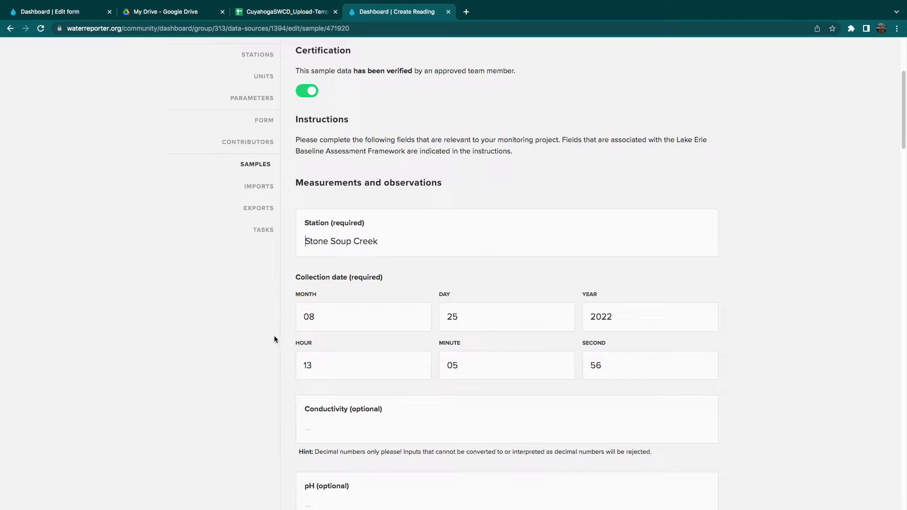
# Set the day of the sample's collection date to 15.
pyautogui.scroll(-3, 275, 336)
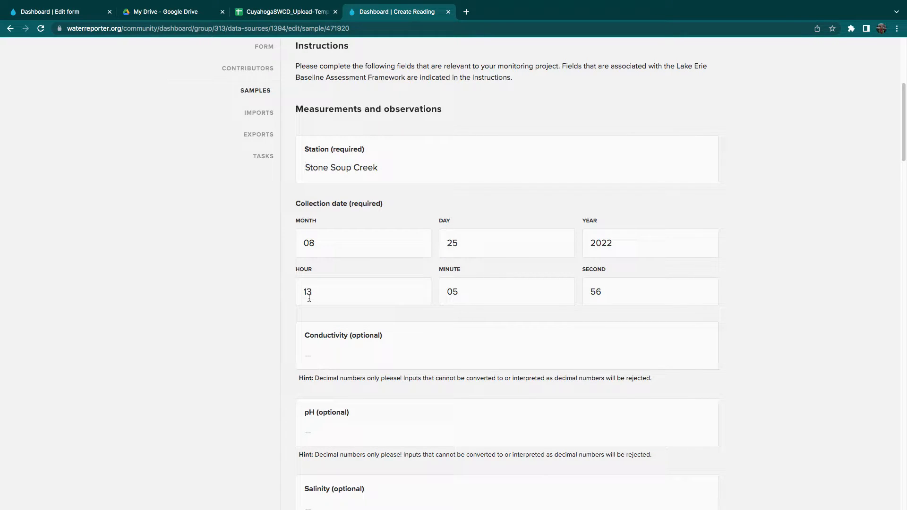
pyautogui.scroll(-1, 270, 308)
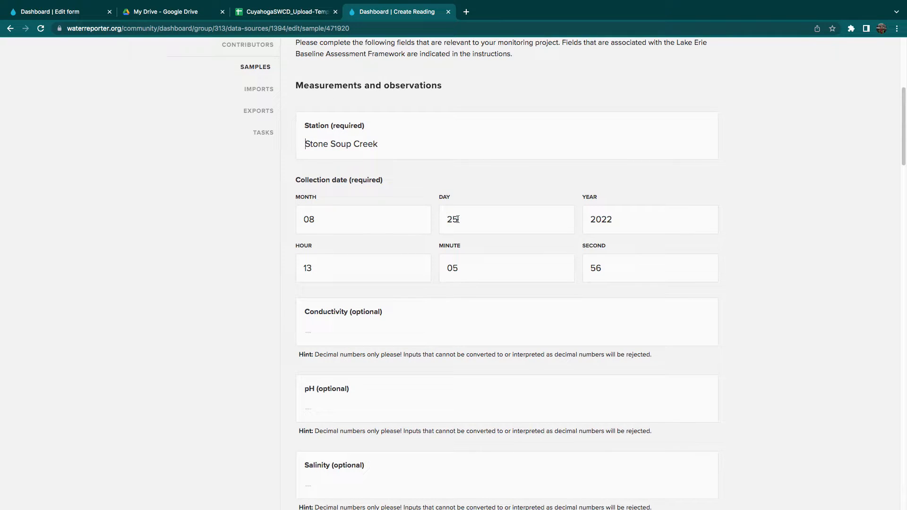
pyautogui.moveTo(447, 220); pyautogui.dragTo(460, 220)
pyautogui.write('01')
pyautogui.press('BackSpace')
pyautogui.write('15')
# Enter a conductivity of 15 and a pH of 6.7 for the sample.
pyautogui.scroll(-3, 287, 348)
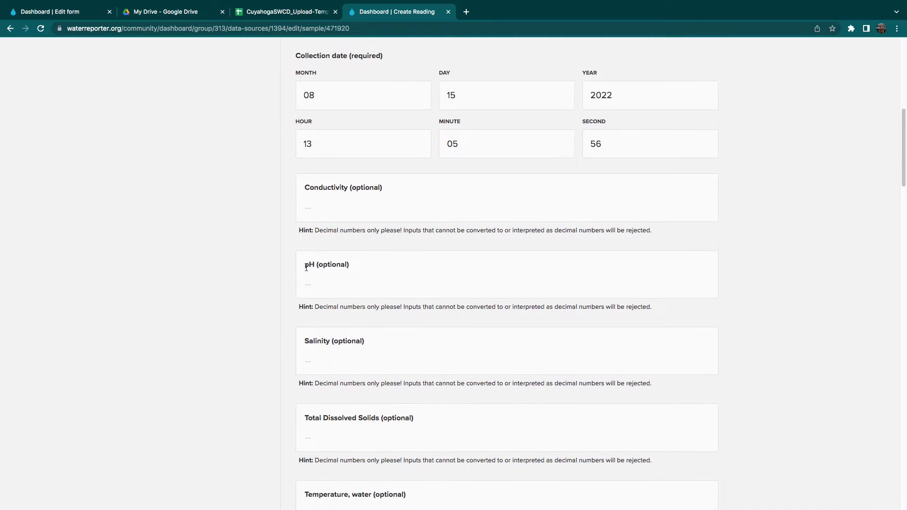
pyautogui.click(308, 209)
pyautogui.write('15')
pyautogui.click(320, 289)
pyautogui.write('4.')
pyautogui.press('BackSpace')
pyautogui.press('BackSpace')
pyautogui.write('6.7')
# Enter a water temperature of 15 and a dissolved oxygen (DO) value of 25.
pyautogui.click(319, 356)
pyautogui.scroll(-1, 321, 354)
pyautogui.scroll(-2, 321, 354)
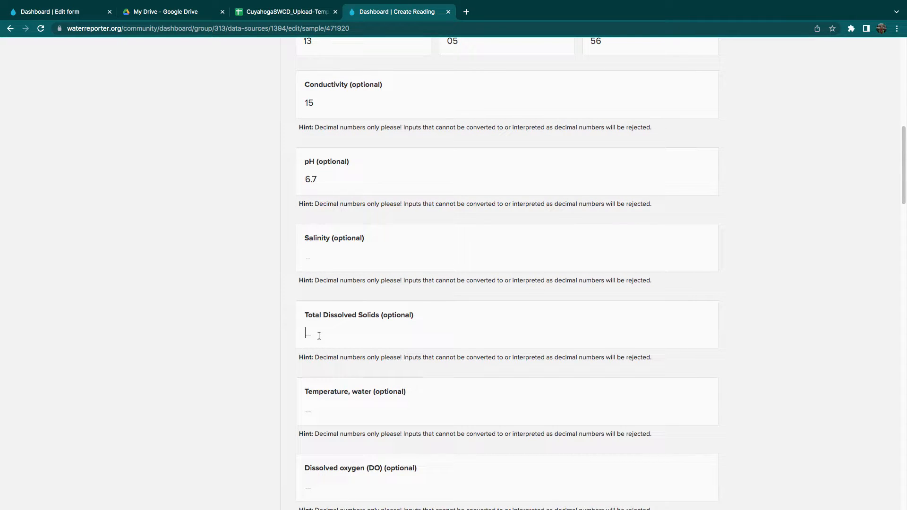
pyautogui.scroll(-1, 315, 336)
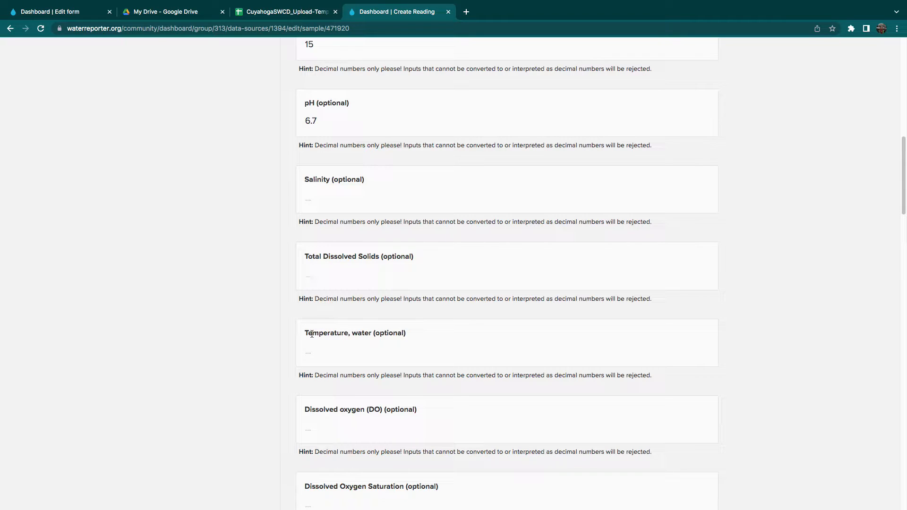
pyautogui.click(308, 353)
pyautogui.write('15')
pyautogui.scroll(-2, 276, 384)
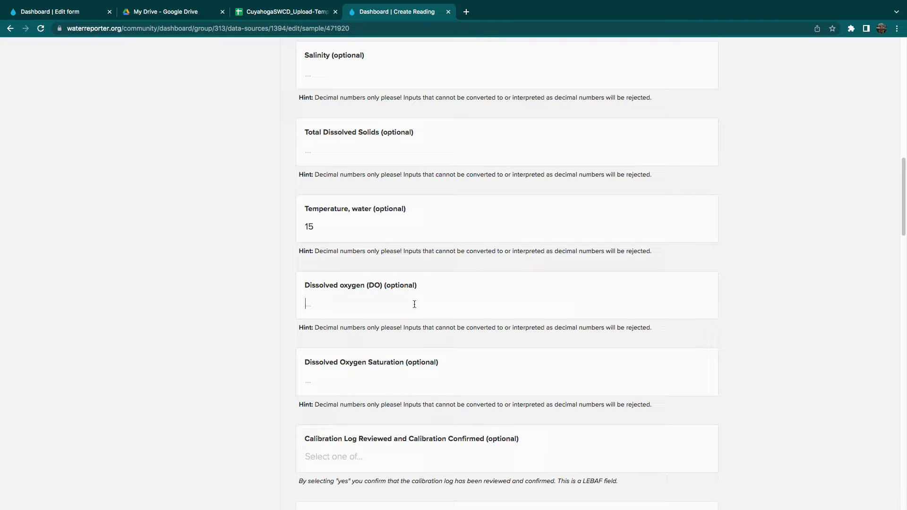
pyautogui.scroll(-2, 414, 304)
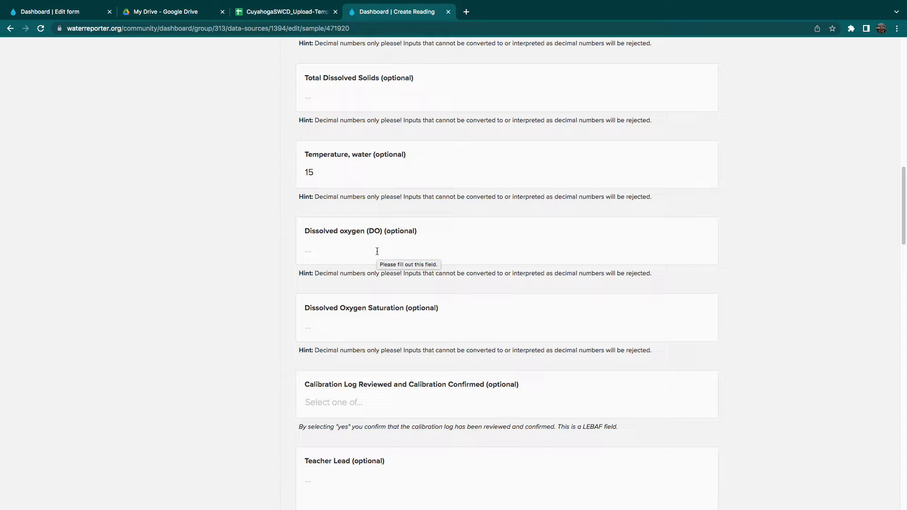
pyautogui.write('25')
pyautogui.click(364, 323)
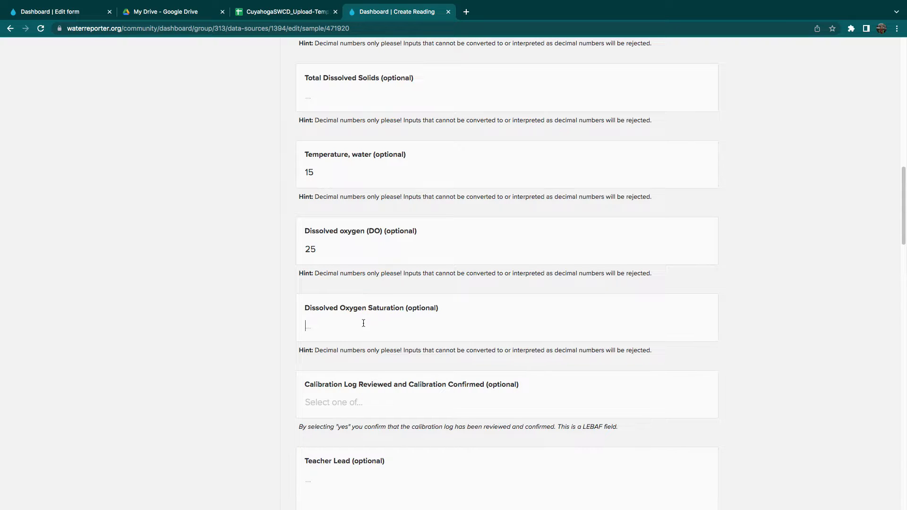
# Enter the teacher's last name in the Teacher Lead field.
pyautogui.scroll(-4, 364, 323)
pyautogui.scroll(-2, 363, 324)
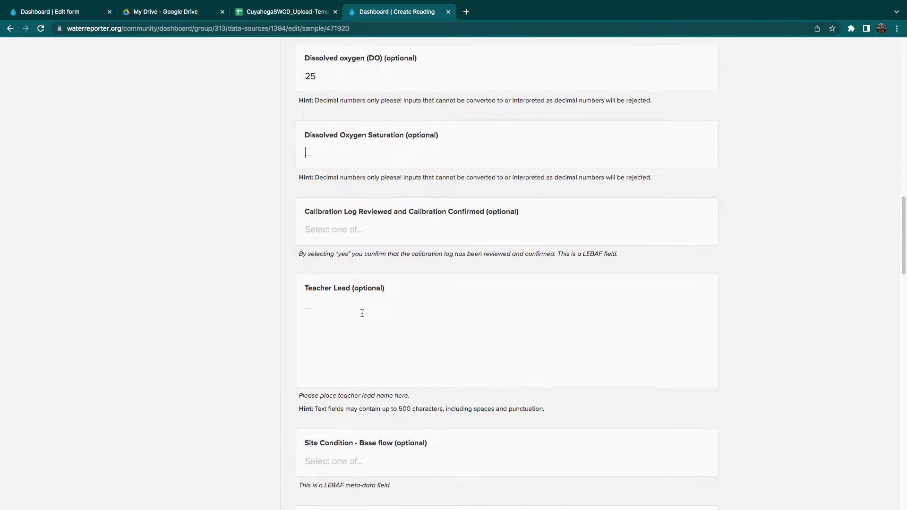
pyautogui.scroll(-2, 326, 254)
pyautogui.click(327, 251)
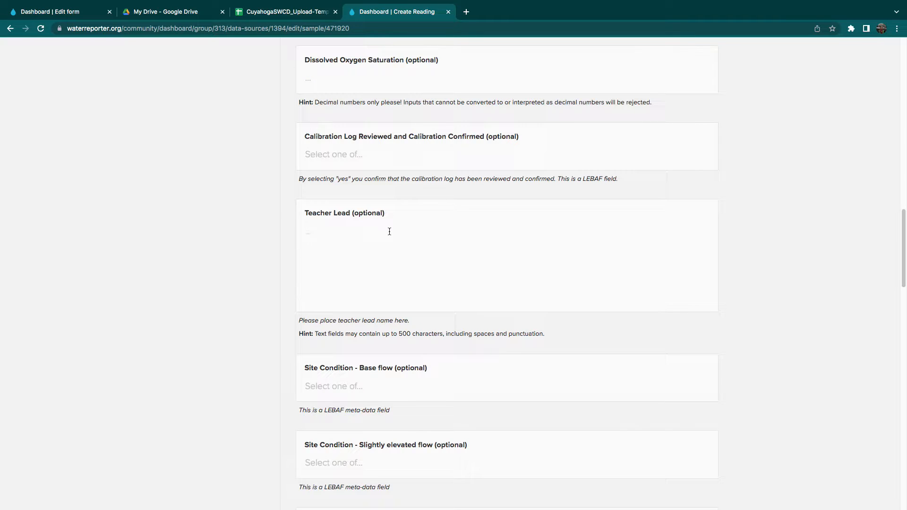
pyautogui.write('Ludgate')
# Look over the site condition fields and view the answer choices for Base flow without selecting one.
pyautogui.scroll(-5, 294, 357)
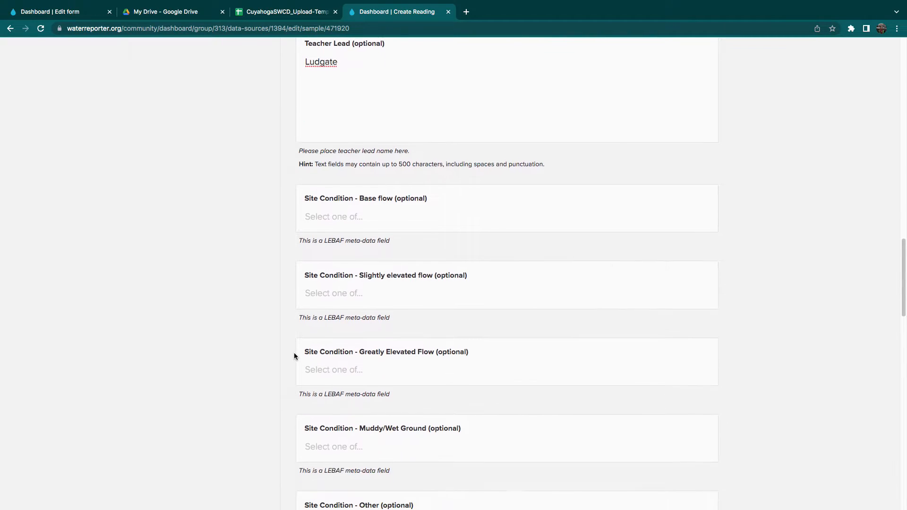
pyautogui.scroll(-4, 299, 328)
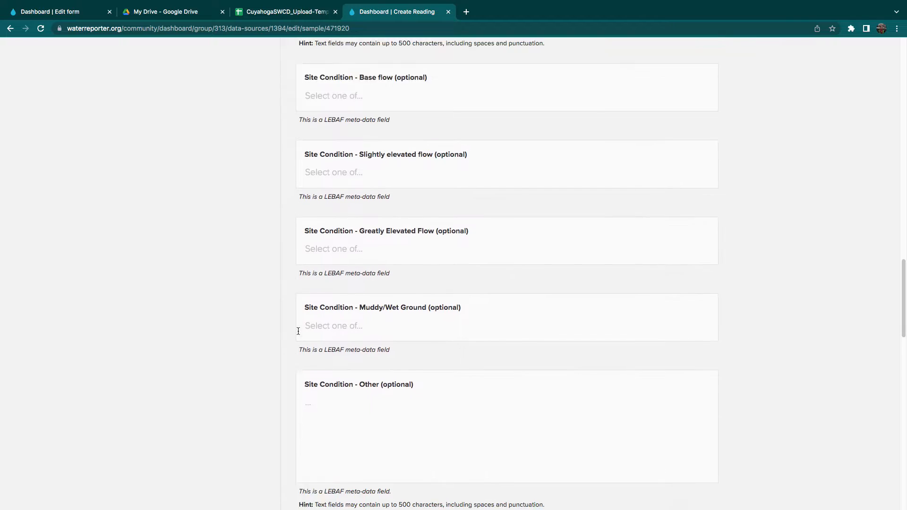
pyautogui.scroll(3, 305, 217)
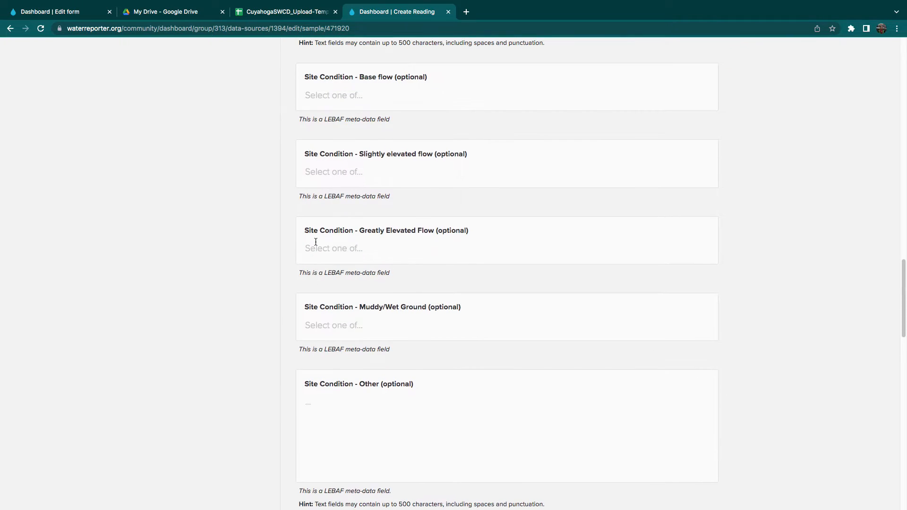
pyautogui.click(308, 100)
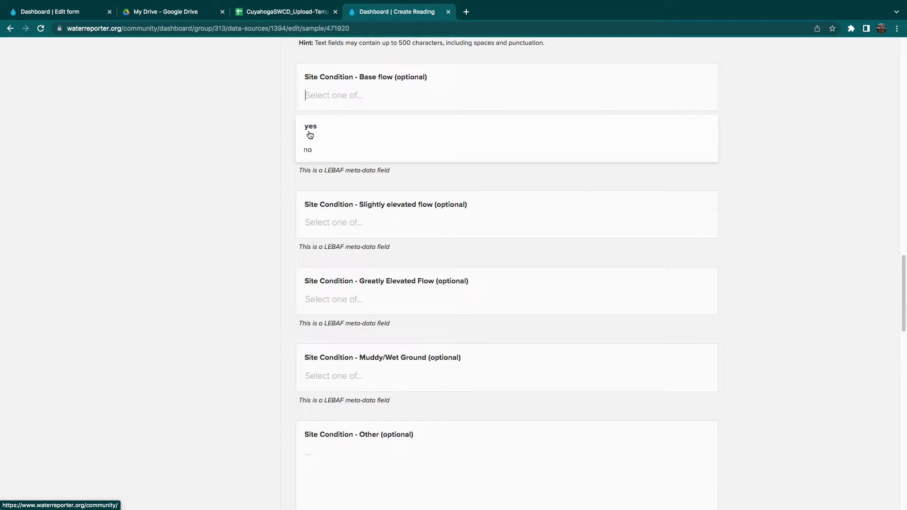
pyautogui.click(292, 173)
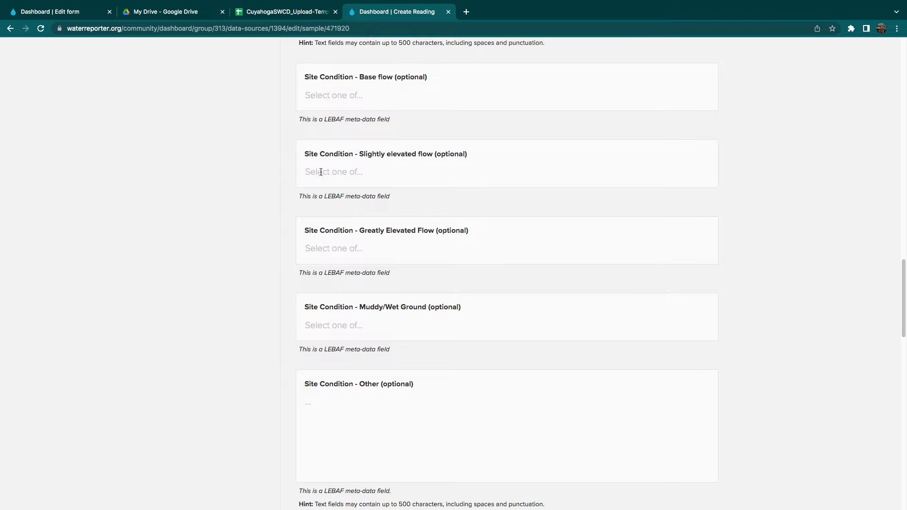
# Set the School Association to Lincoln West High School and save the sample.
pyautogui.scroll(-1, 302, 288)
pyautogui.scroll(-10, 302, 286)
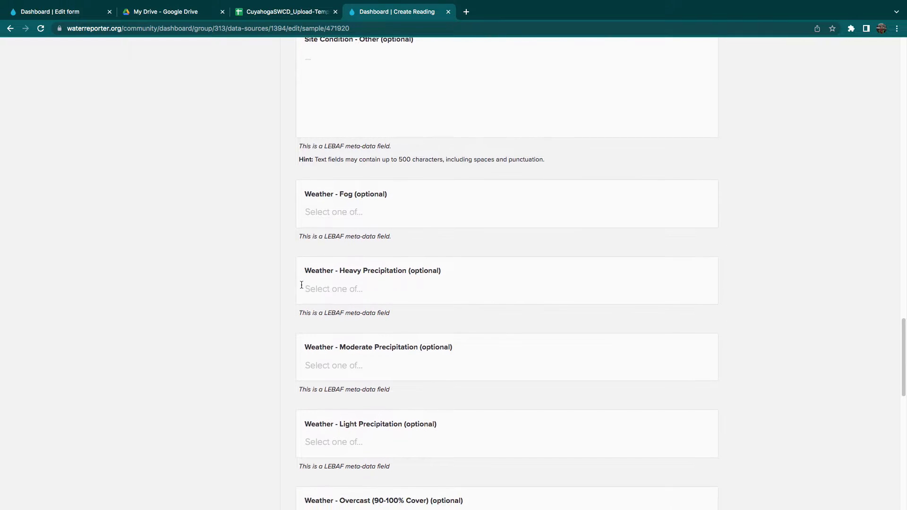
pyautogui.scroll(-8, 301, 285)
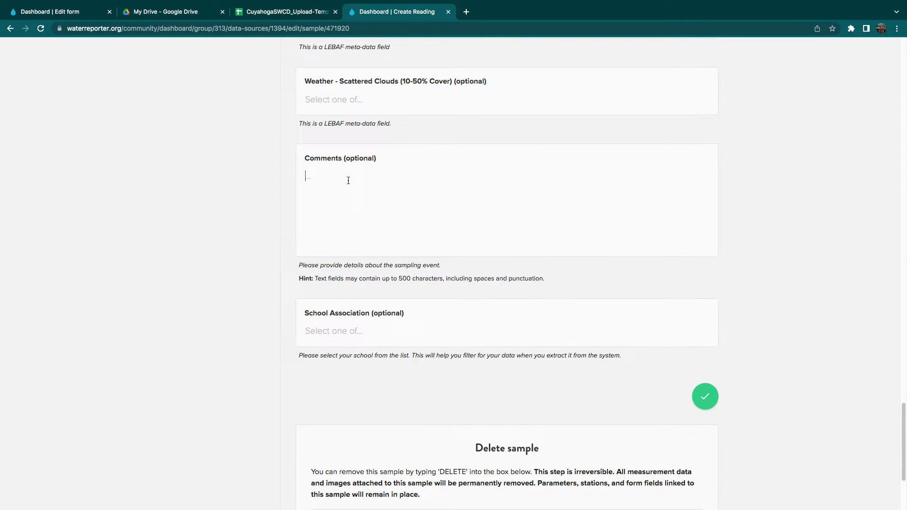
pyautogui.scroll(-2, 314, 341)
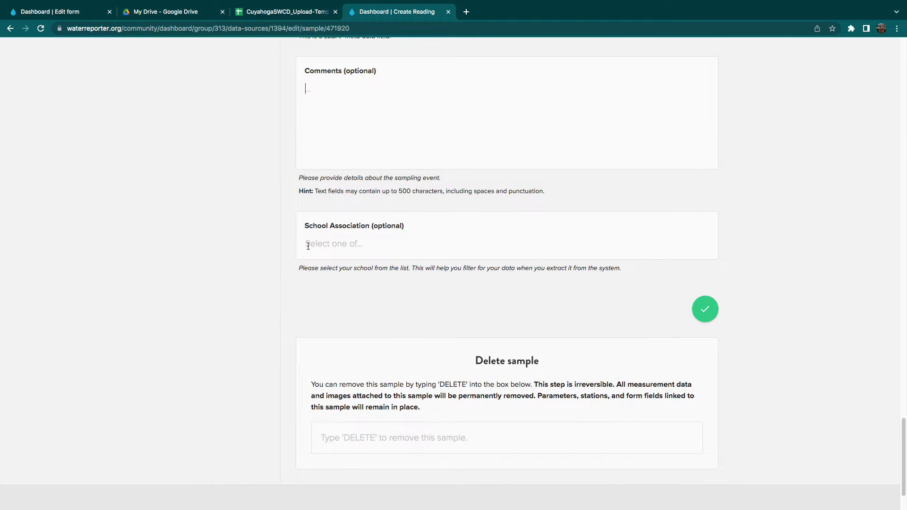
pyautogui.click(308, 246)
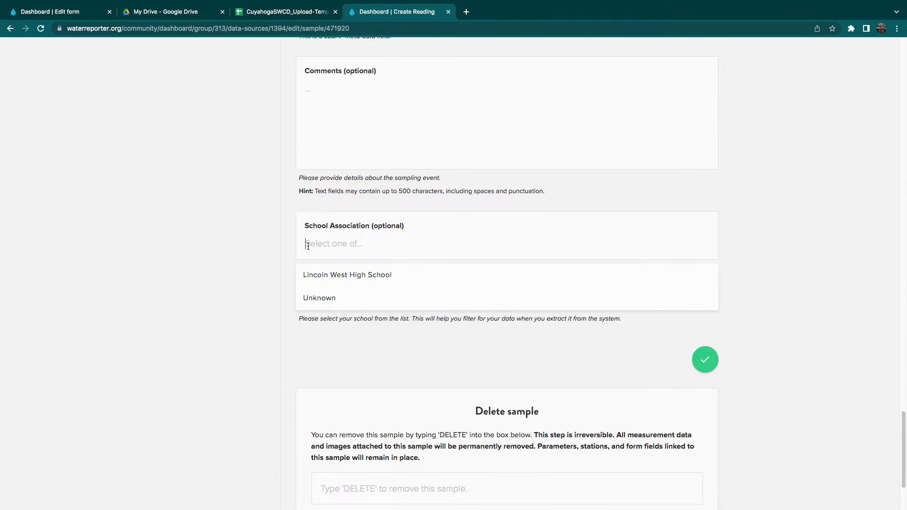
pyautogui.click(319, 278)
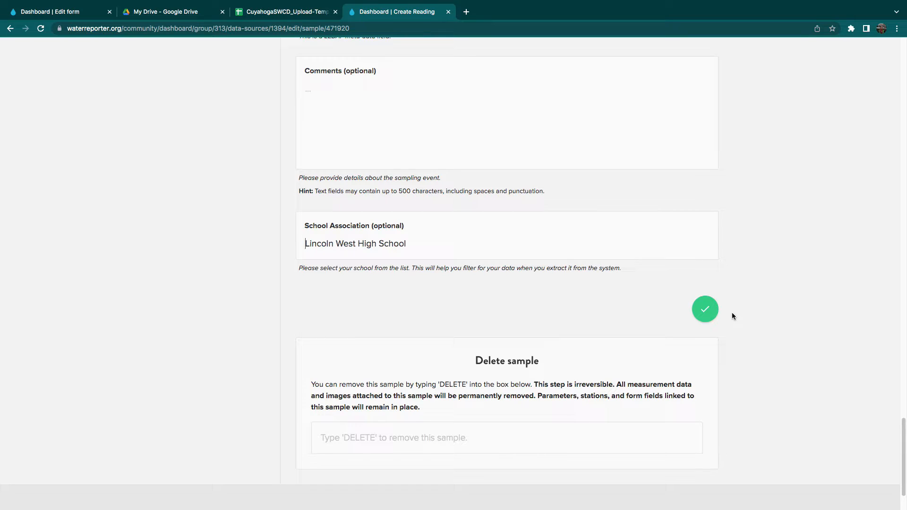
pyautogui.click(704, 316)
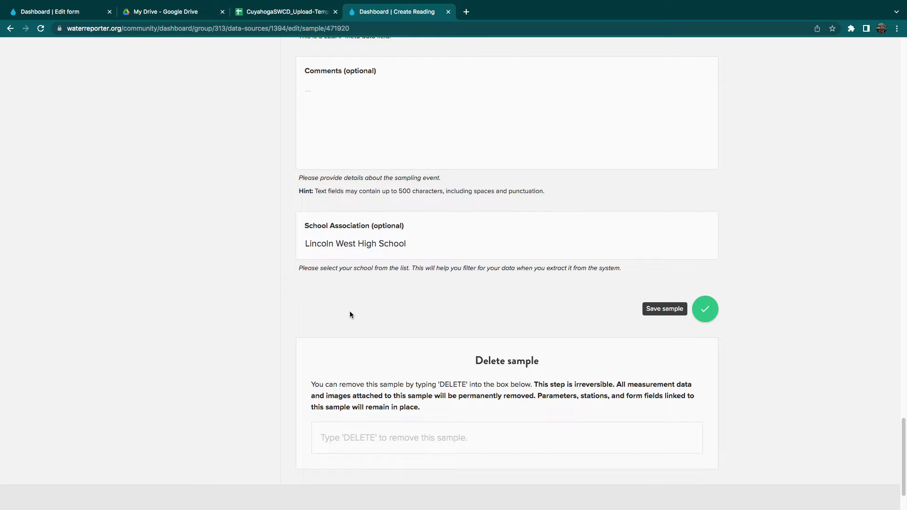
# Review the saved sample's entries, return to the samples list, and reopen the Stone Soup Creek sample from its Teacher Lead record.
pyautogui.scroll(8, 311, 313)
pyautogui.moveTo(904, 396); pyautogui.dragTo(904, 169)
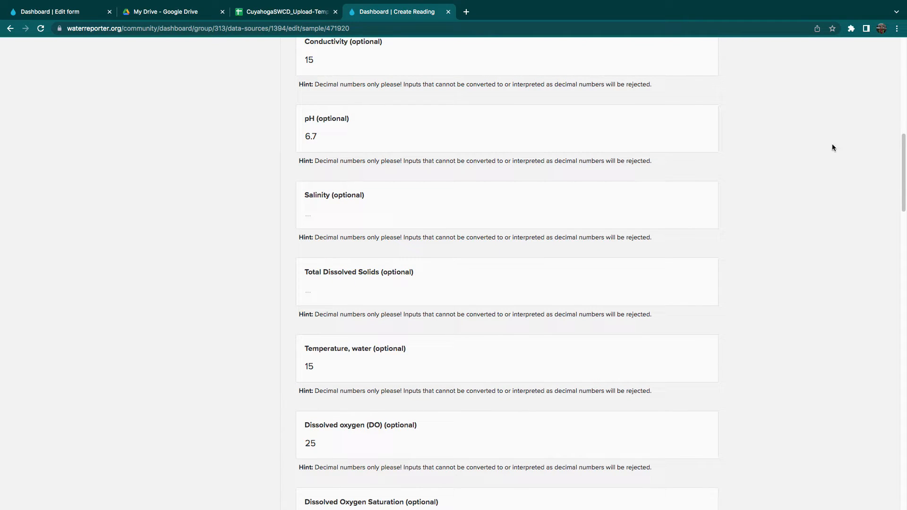
pyautogui.scroll(2, 851, 189)
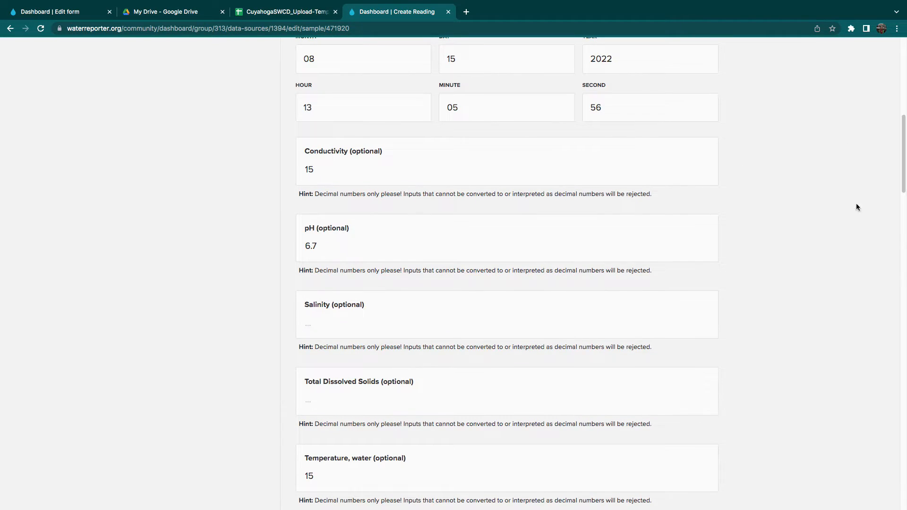
pyautogui.moveTo(904, 178); pyautogui.dragTo(897, 128)
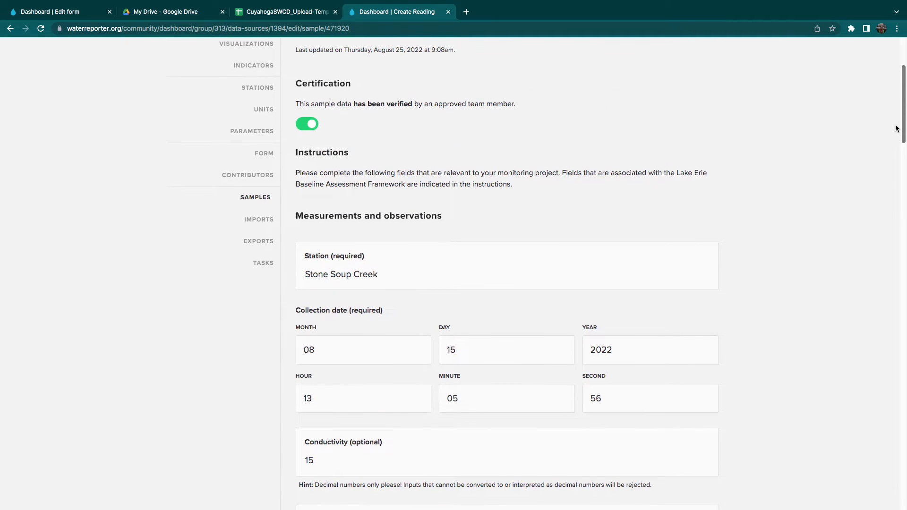
pyautogui.scroll(2, 904, 125)
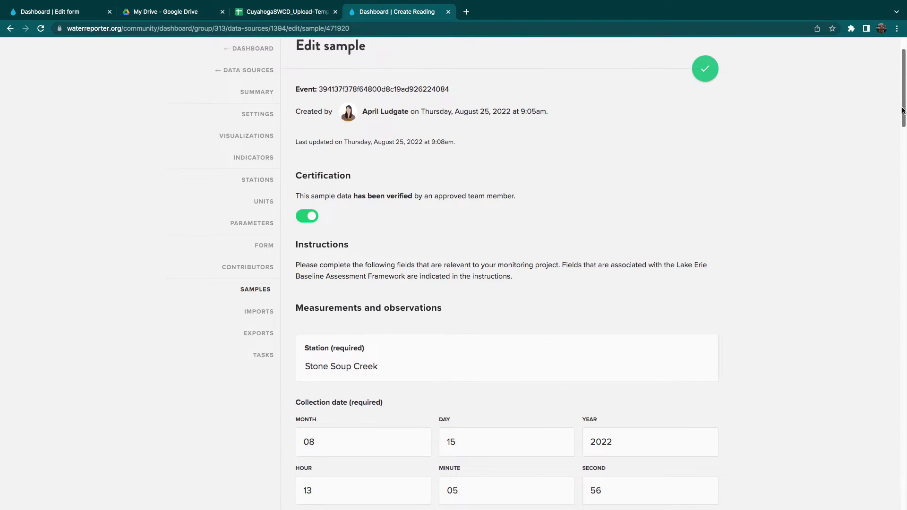
pyautogui.click(265, 294)
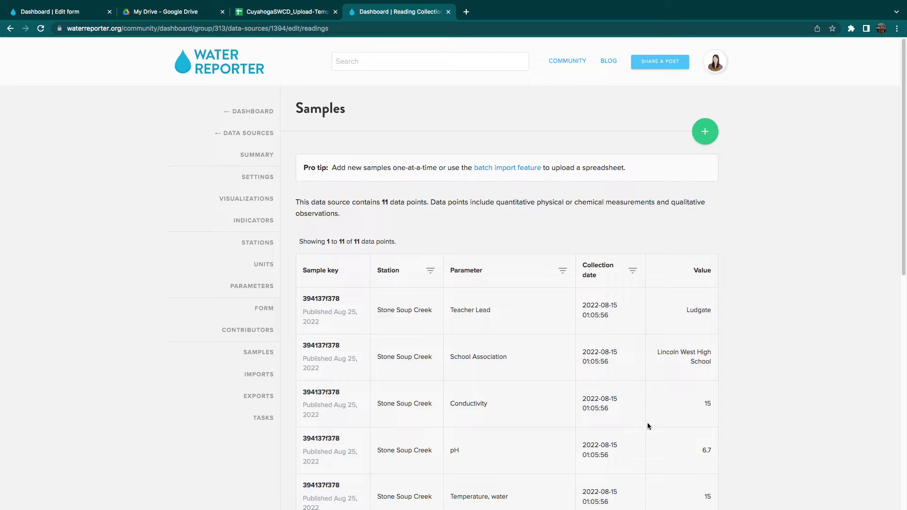
pyautogui.click(325, 301)
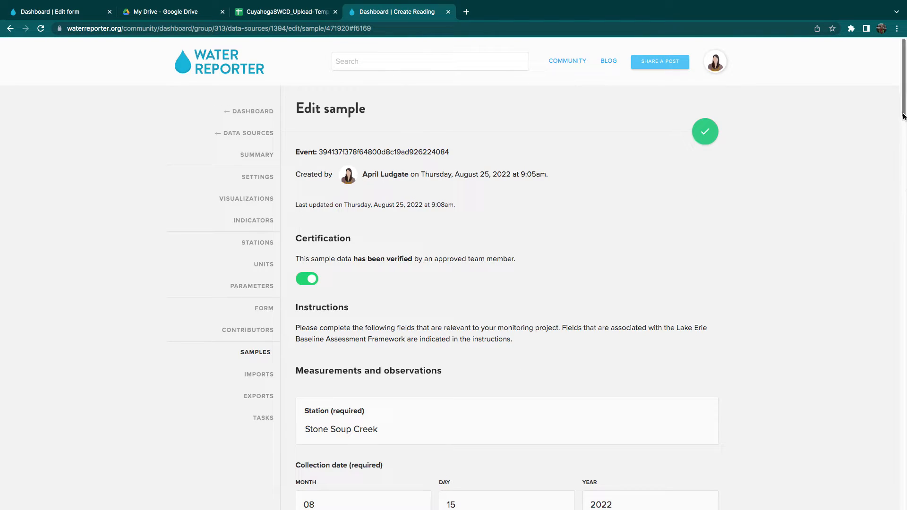
# Start a new sample import for the data source and look over its file requirements and upload options.
pyautogui.scroll(-4, 903, 116)
pyautogui.scroll(4, 900, 102)
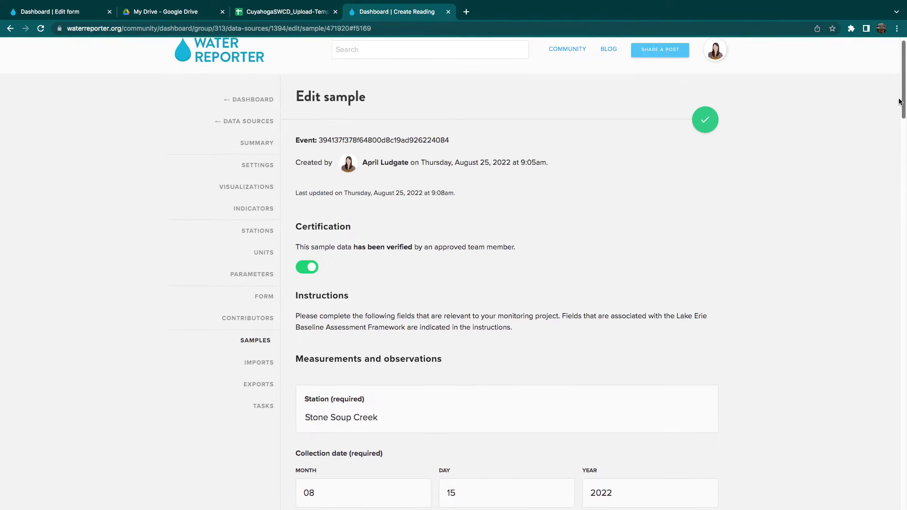
pyautogui.scroll(1, 900, 102)
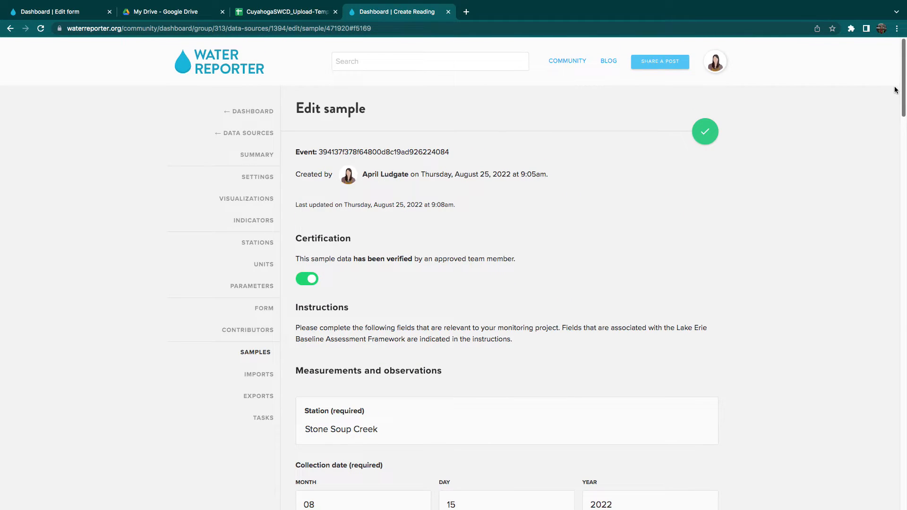
pyautogui.click(255, 376)
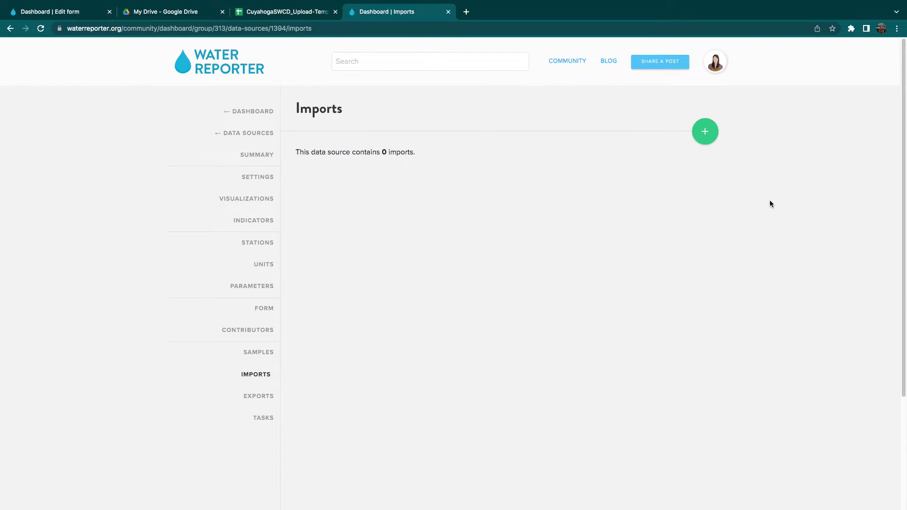
pyautogui.click(705, 137)
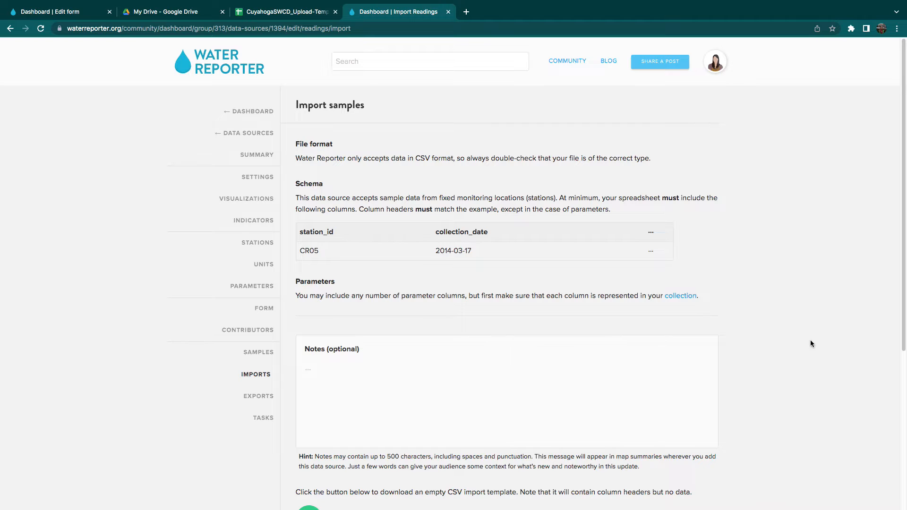
pyautogui.scroll(-4, 891, 254)
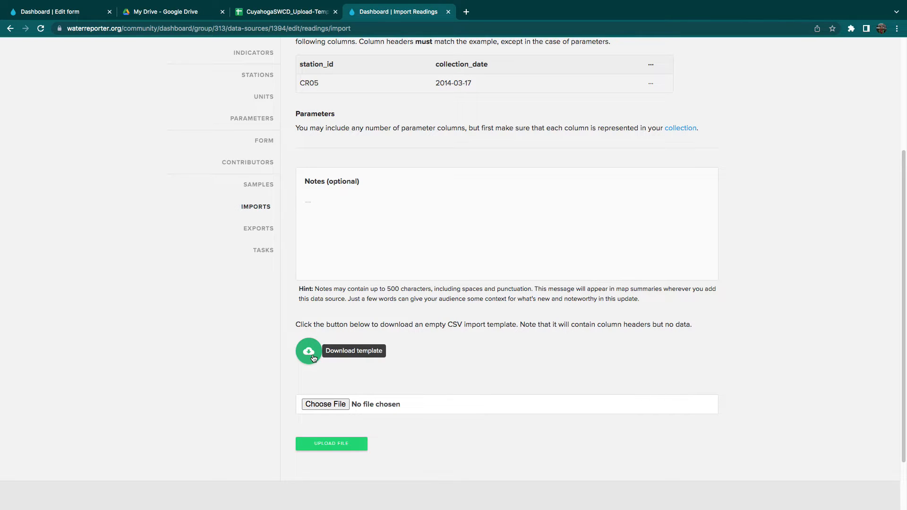
# Switch to the CuyahogaSWCD_Upload-Template spreadsheet and delete the empty calibration and comments columns.
pyautogui.click(263, 15)
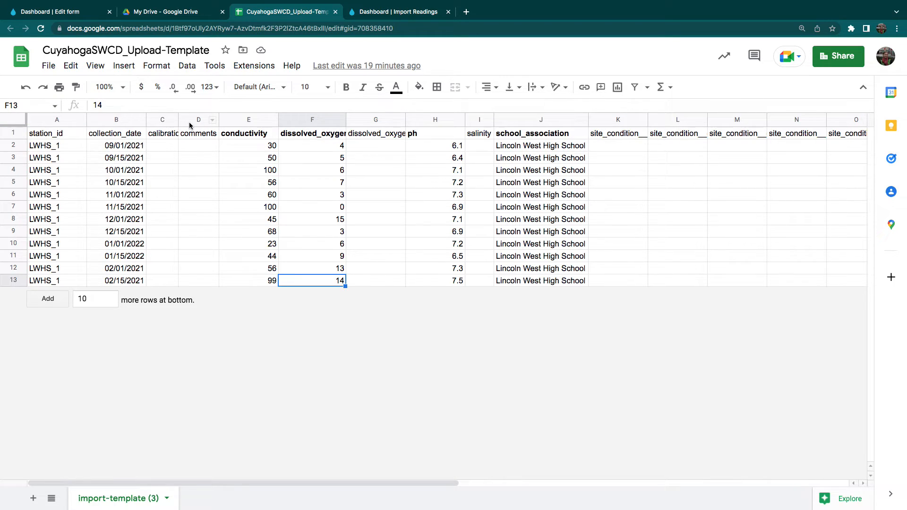
pyautogui.moveTo(189, 123); pyautogui.dragTo(163, 121)
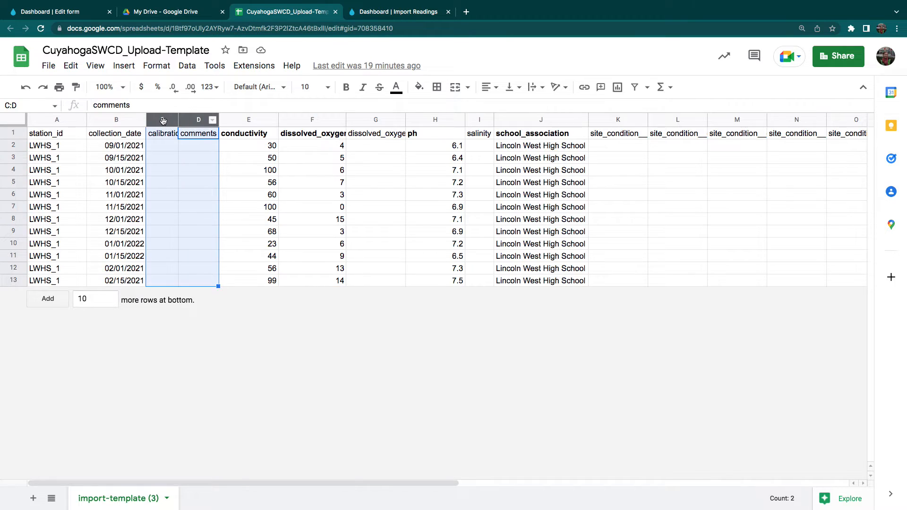
pyautogui.rightClick(163, 121)
pyautogui.click(207, 258)
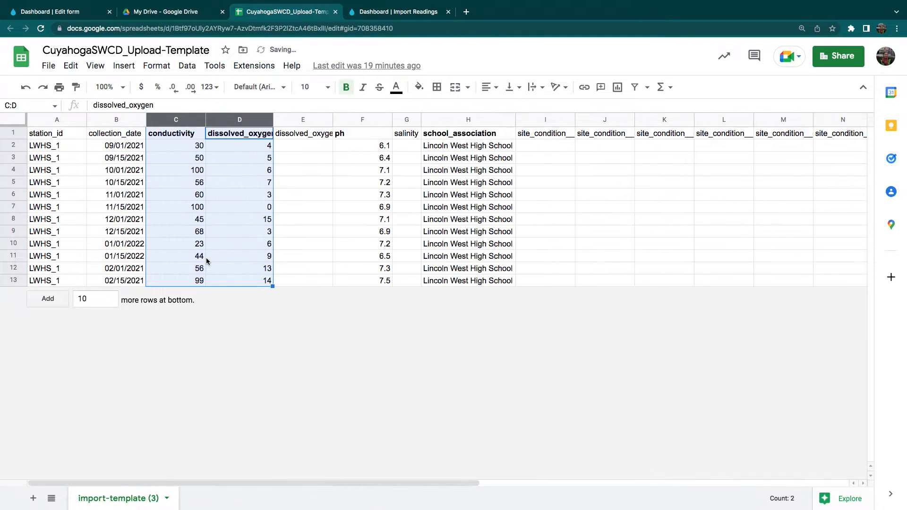
# Widen the dissolved_oxygen_saturation column to identify its header, and delete that empty column.
pyautogui.click(303, 121)
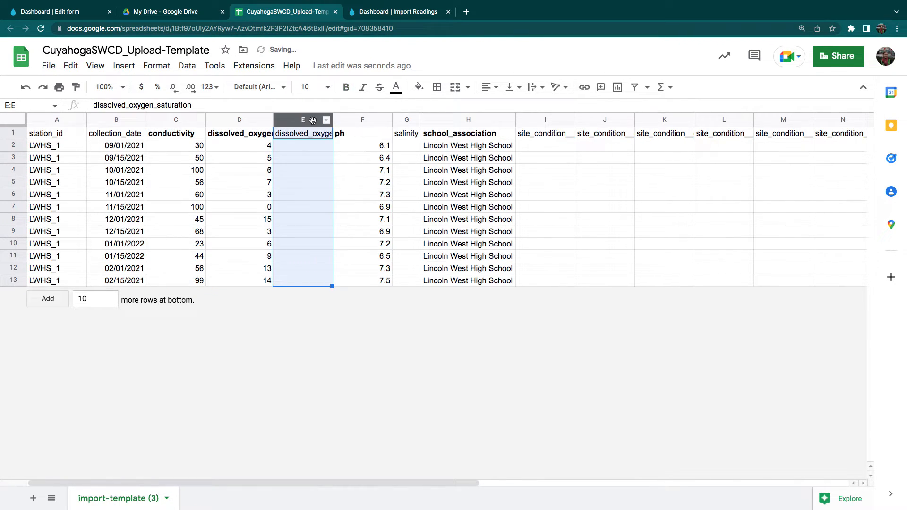
pyautogui.moveTo(333, 119); pyautogui.dragTo(365, 119)
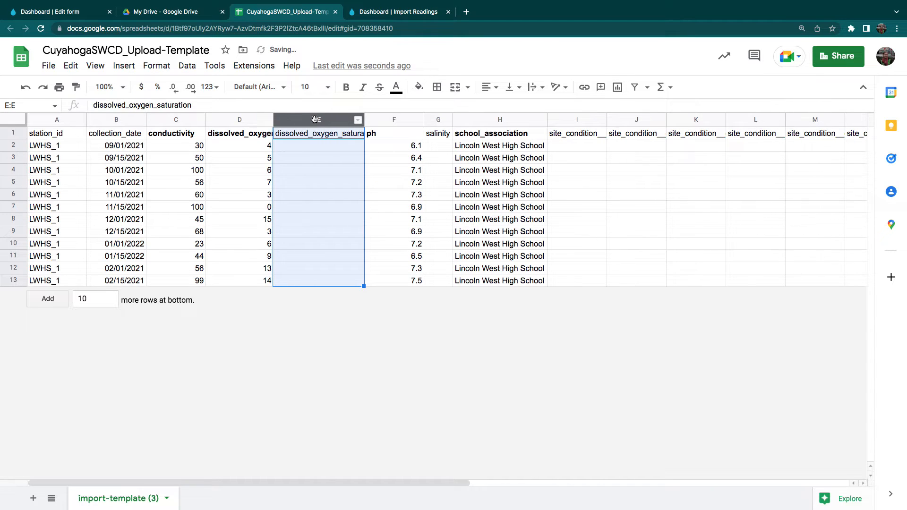
pyautogui.rightClick(314, 121)
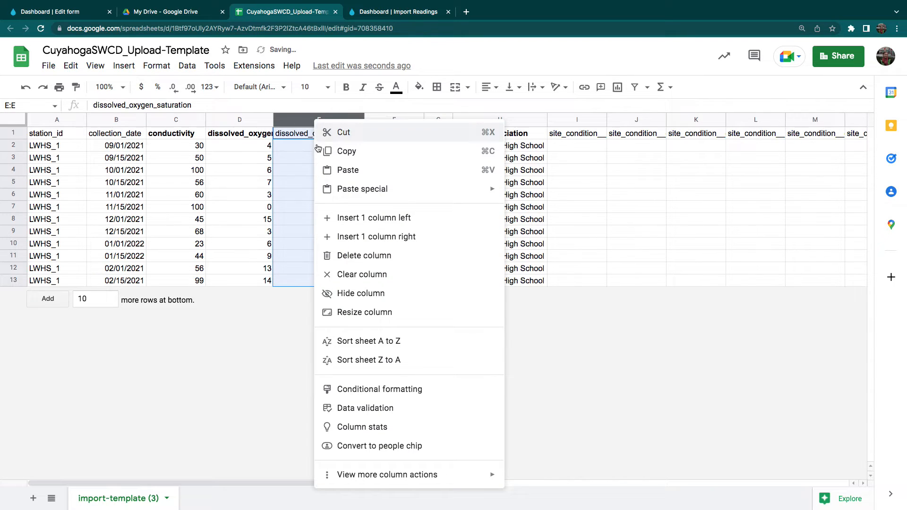
pyautogui.click(362, 256)
# Delete all the empty site_condition columns, H through M.
pyautogui.click(502, 121)
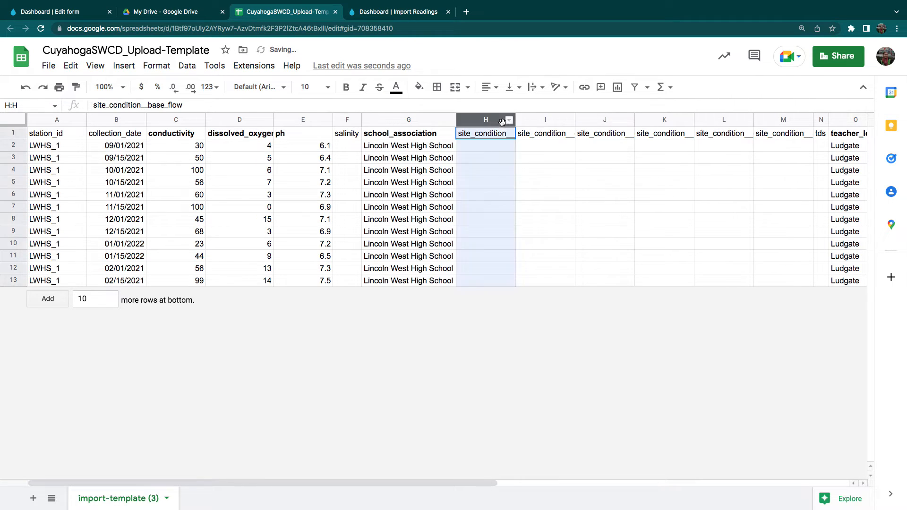
pyautogui.keyDown('shift'); pyautogui.click(784, 120); pyautogui.keyUp('shift')
pyautogui.rightClick(784, 120)
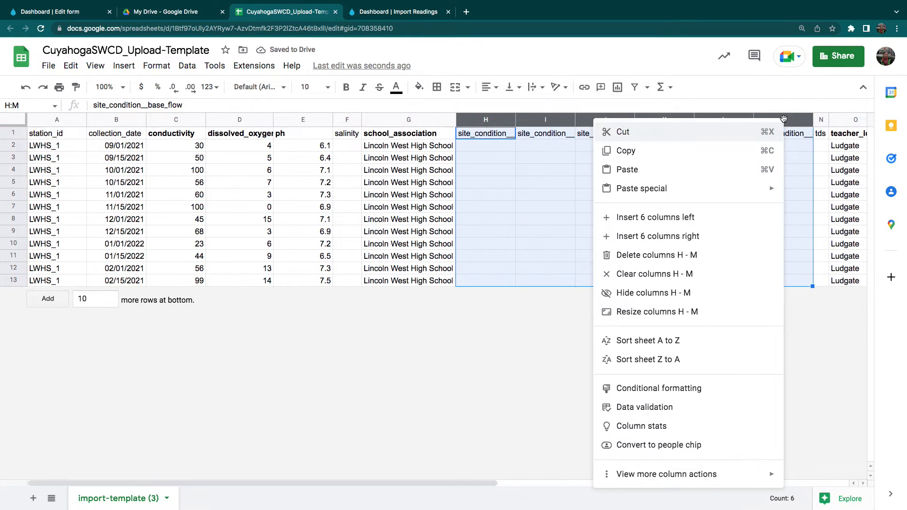
pyautogui.click(673, 254)
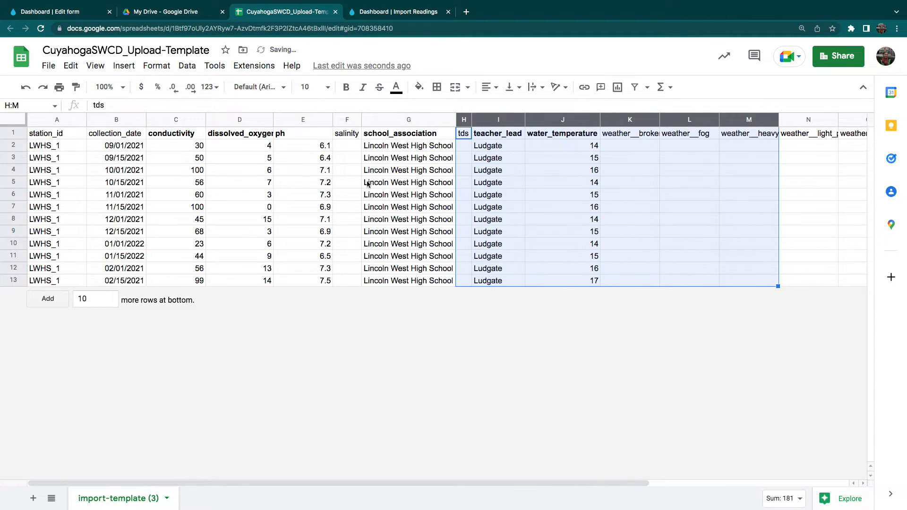
# Delete the empty weather columns and the blank columns after them, K through S.
pyautogui.click(22, 136)
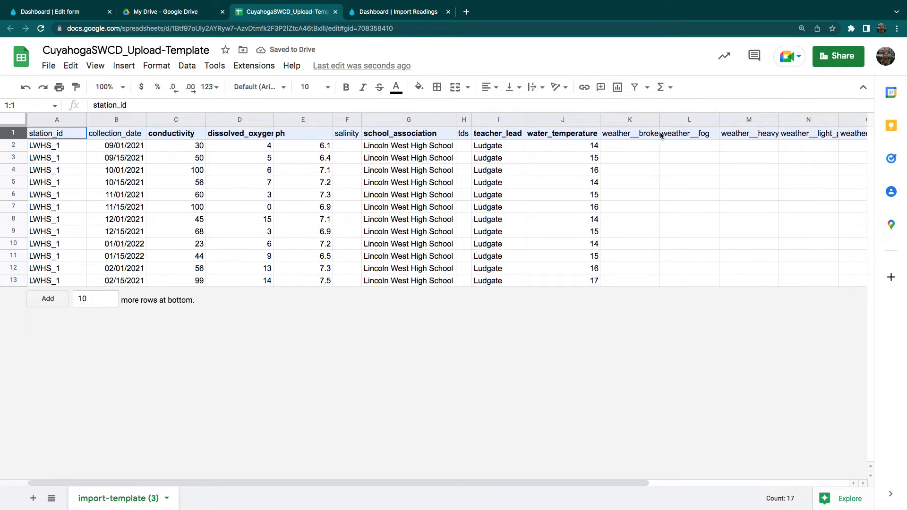
pyautogui.click(640, 170)
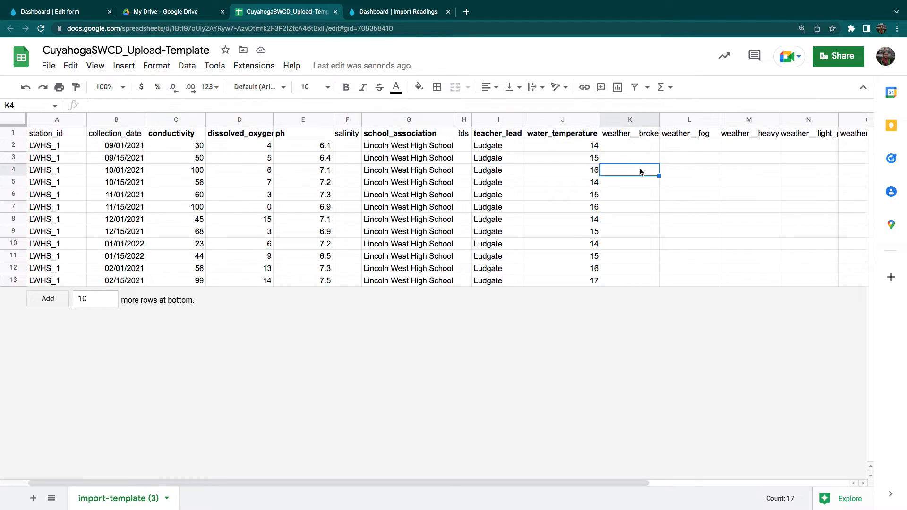
pyautogui.click(633, 119)
pyautogui.moveTo(576, 481); pyautogui.dragTo(840, 480)
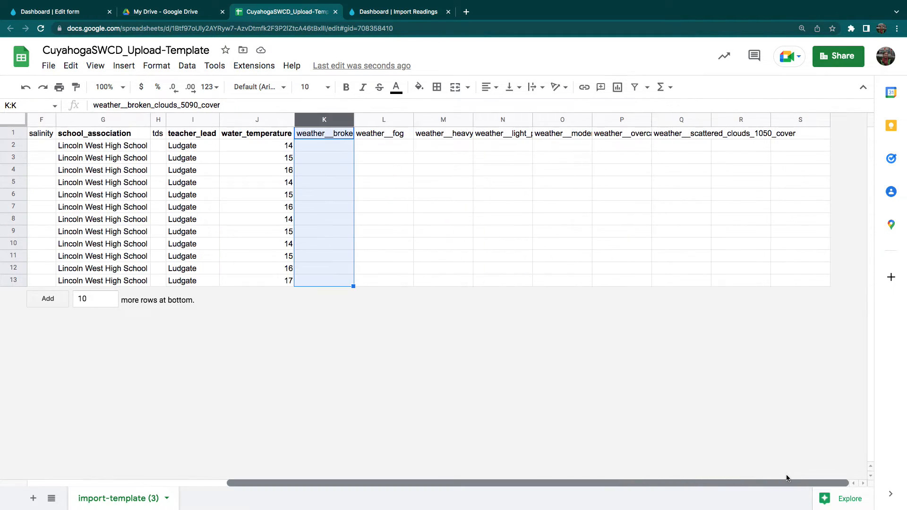
pyautogui.keyDown('shift'); pyautogui.click(786, 121); pyautogui.keyUp('shift')
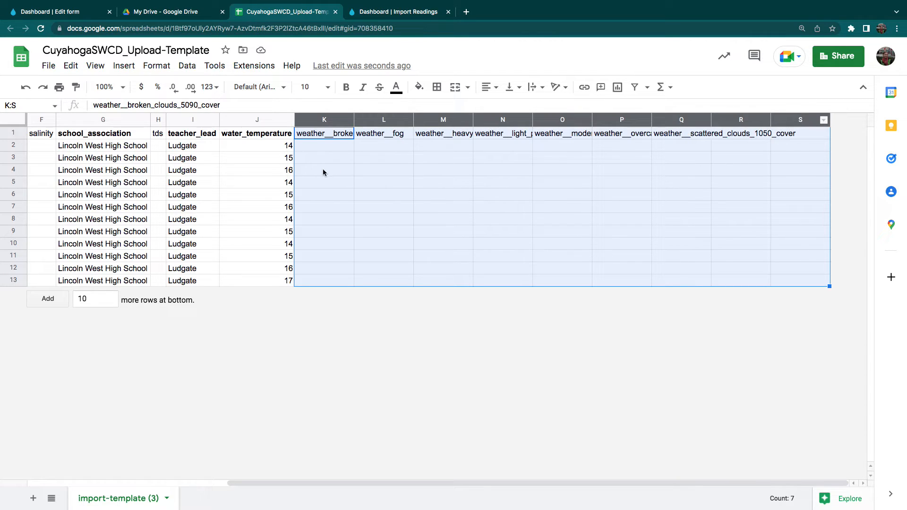
pyautogui.rightClick(315, 121)
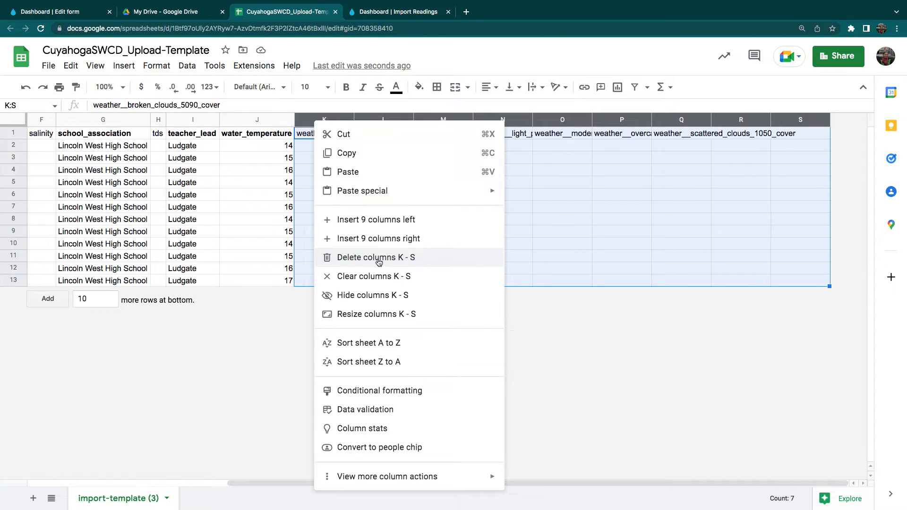
pyautogui.click(379, 259)
# Check the entries in the remaining columns, including station_id and collection_date, and download the sheet as Comma Separated Values (.csv).
pyautogui.moveTo(414, 147); pyautogui.dragTo(419, 282)
pyautogui.click(493, 145)
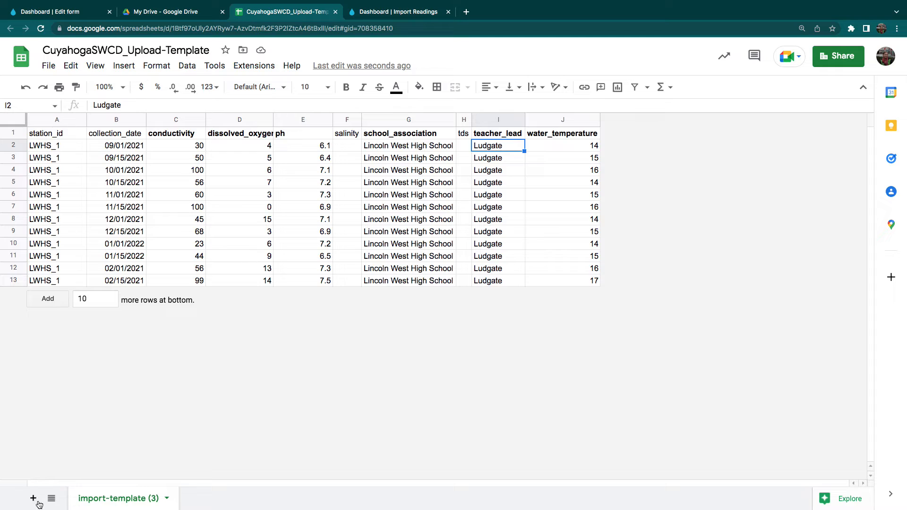
pyautogui.hotkey('ctrl', 'End')
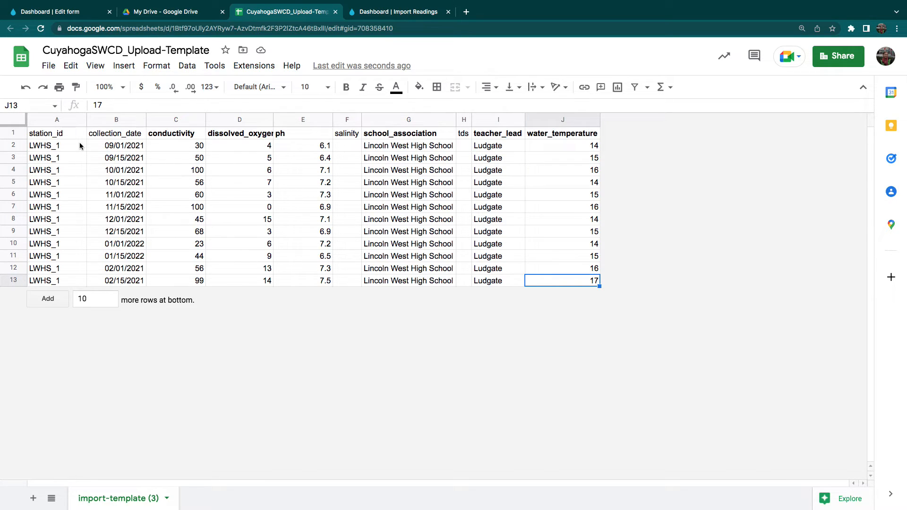
pyautogui.moveTo(79, 148); pyautogui.dragTo(80, 281)
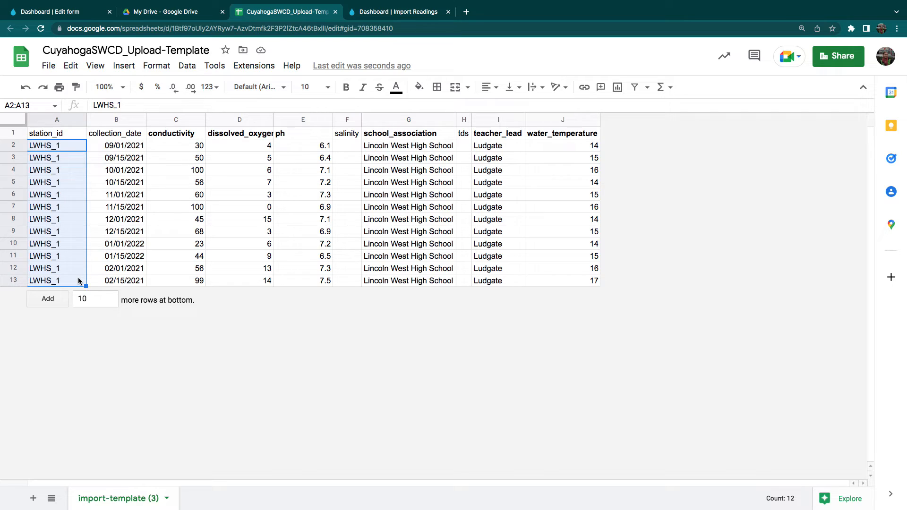
pyautogui.moveTo(94, 144); pyautogui.dragTo(95, 281)
pyautogui.click(215, 317)
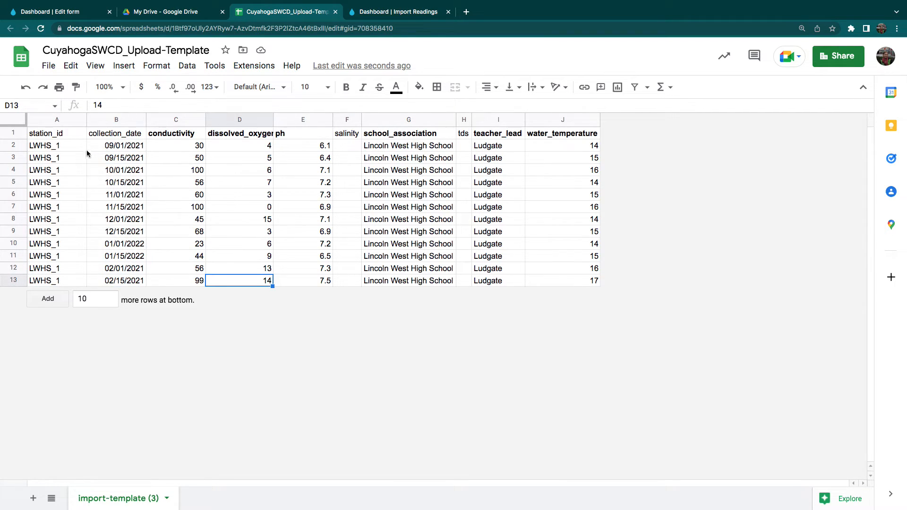
pyautogui.click(46, 67)
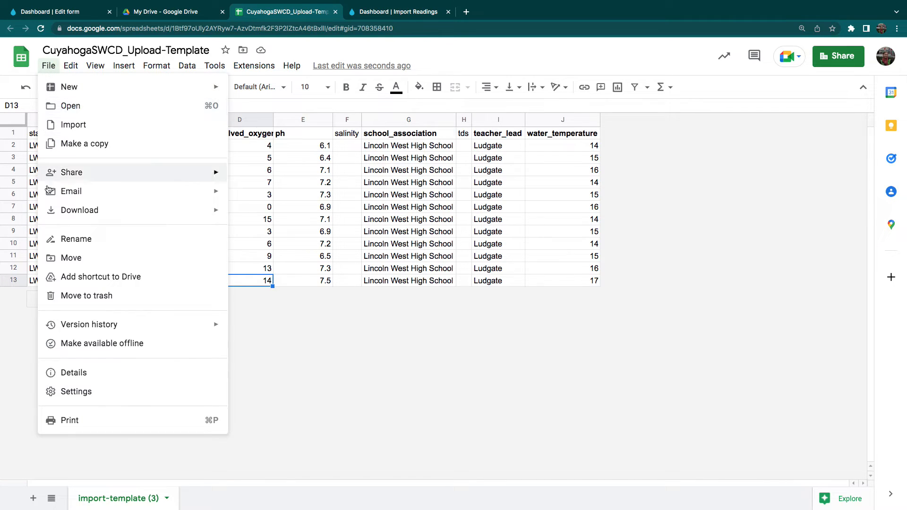
pyautogui.moveTo(81, 210)
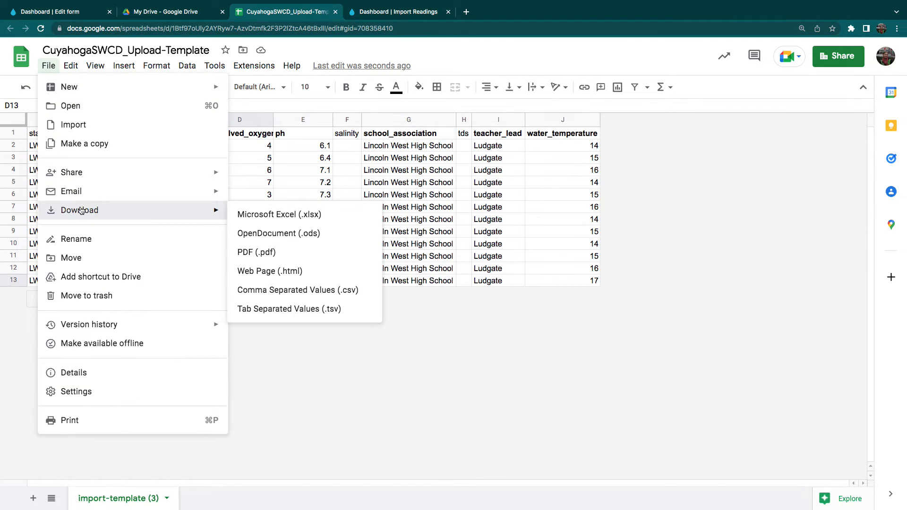
pyautogui.click(318, 288)
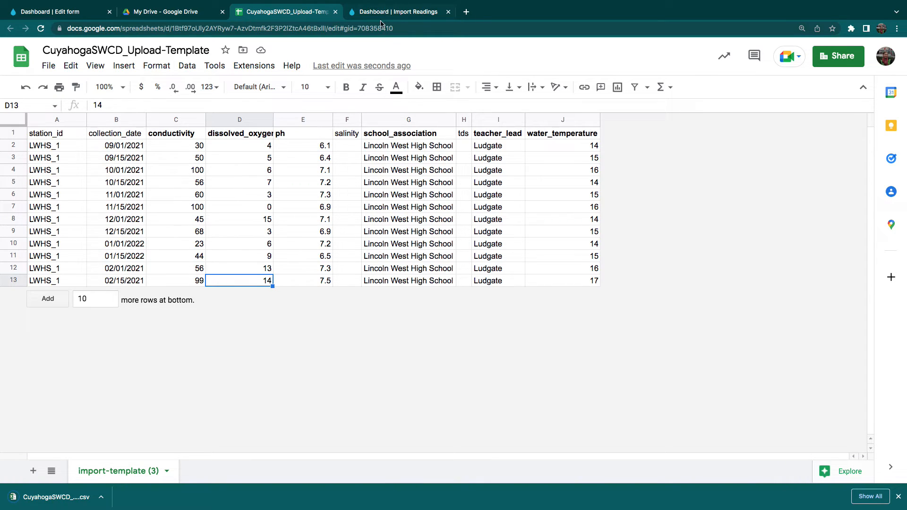
# Return to the Water Reporter import page, choose the newly downloaded CuyahogaSWCD_Upload-Template CSV file, and upload it.
pyautogui.click(415, 13)
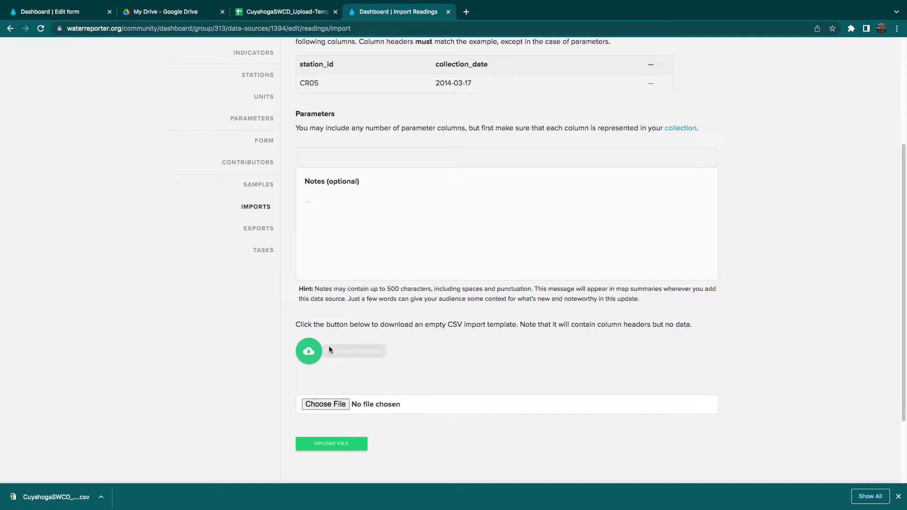
pyautogui.click(324, 405)
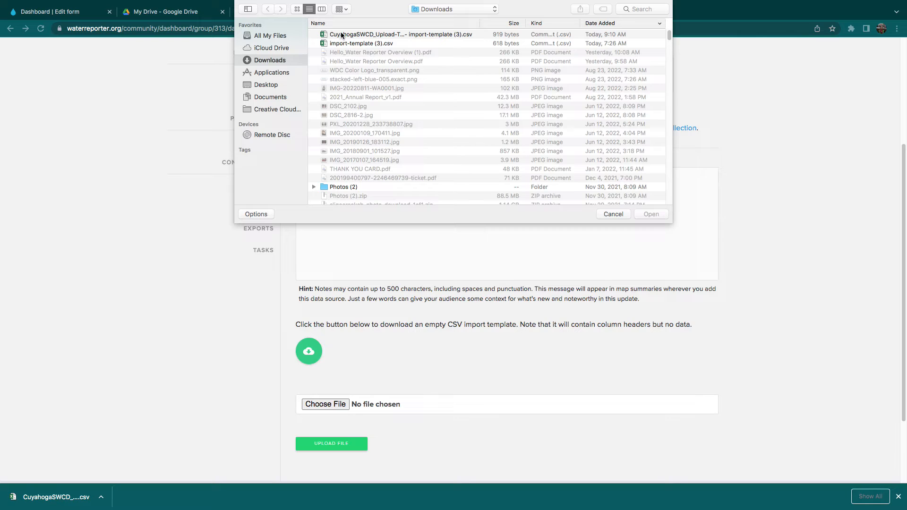
pyautogui.click(341, 34)
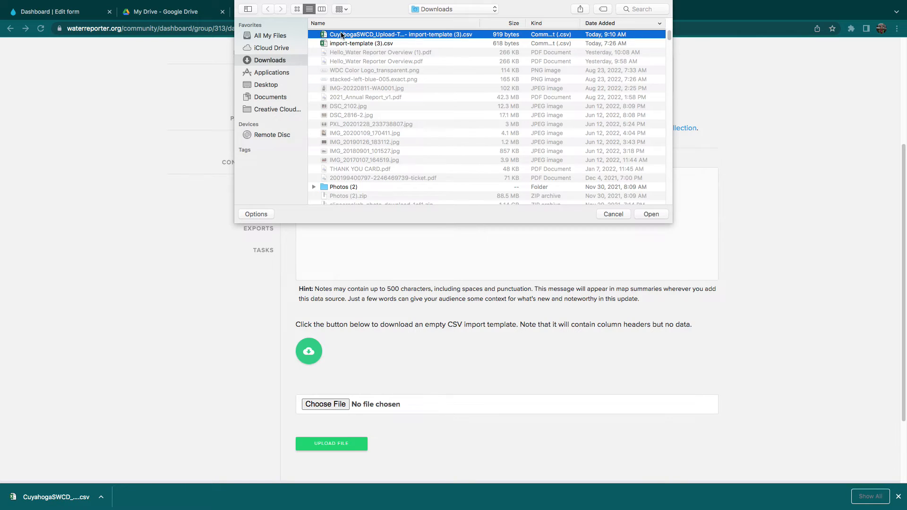
pyautogui.click(651, 214)
pyautogui.click(331, 444)
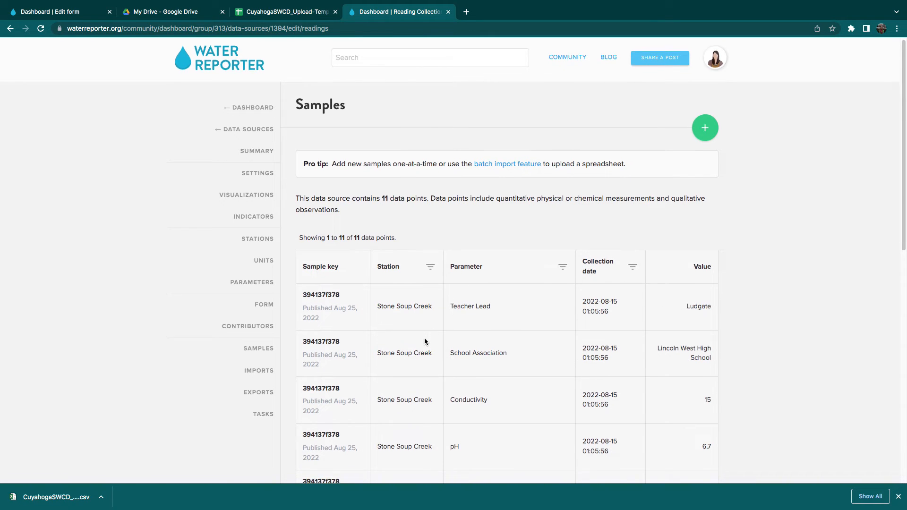
# Look through the samples list, request more readings, and check the data source's imports list for the uploaded file.
pyautogui.scroll(-1, 905, 177)
pyautogui.moveTo(902, 179); pyautogui.dragTo(893, 353)
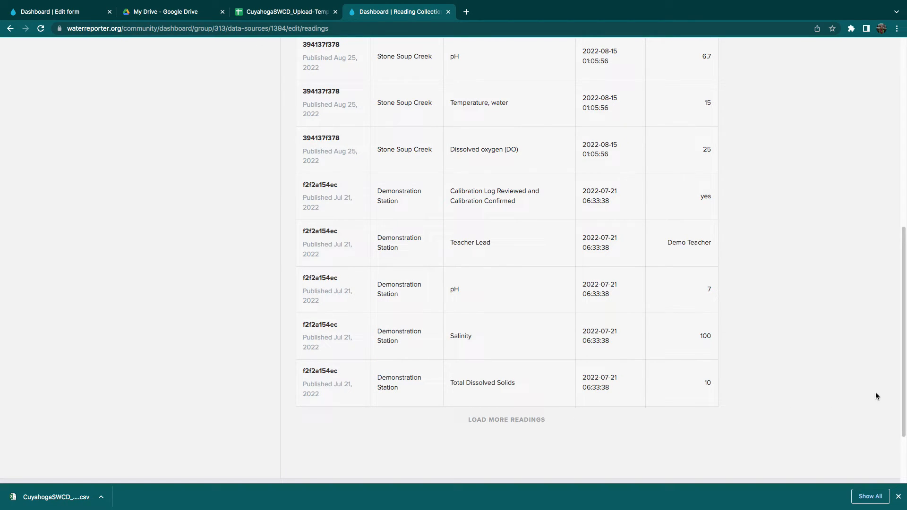
pyautogui.click(482, 421)
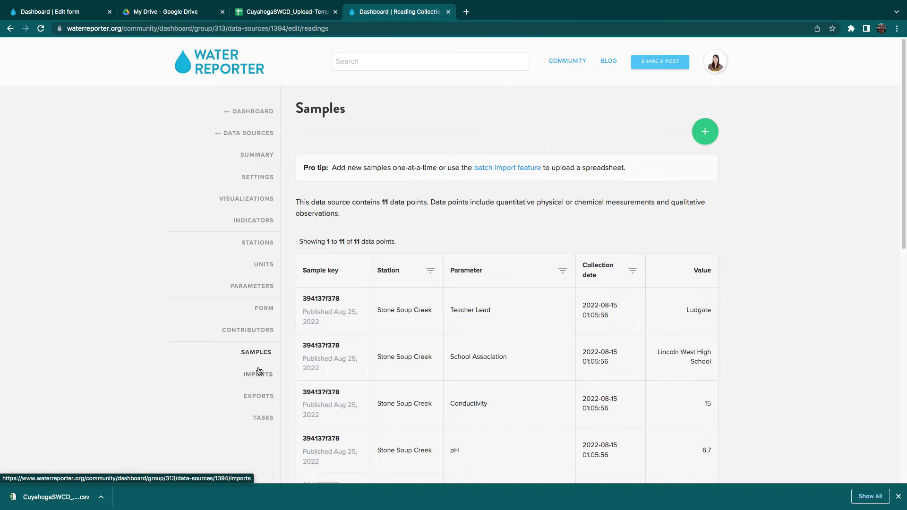
pyautogui.click(257, 374)
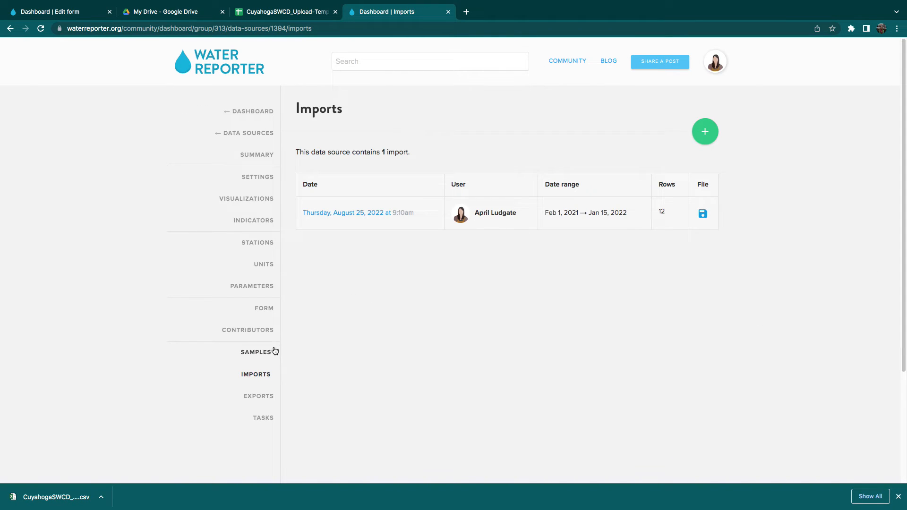
# Reopen and reload the samples list, and examine its data point total and the listed readings.
pyautogui.click(274, 352)
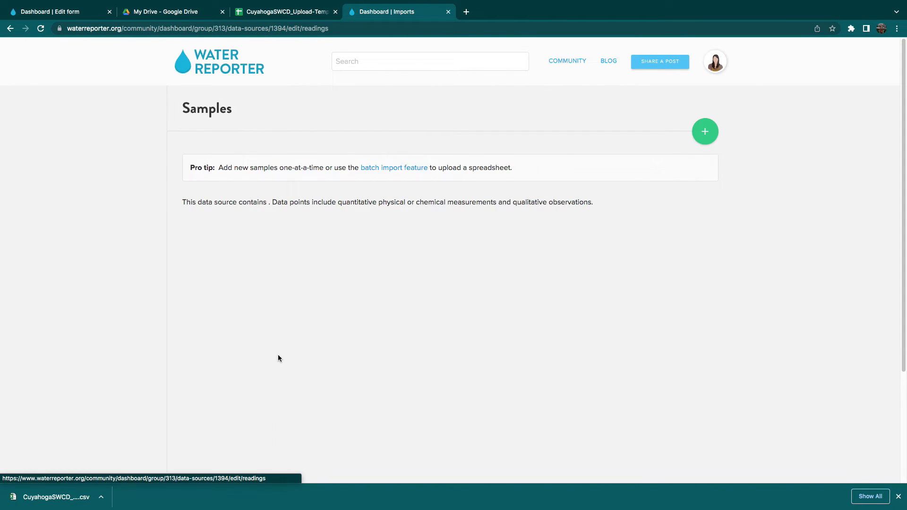
pyautogui.click(37, 29)
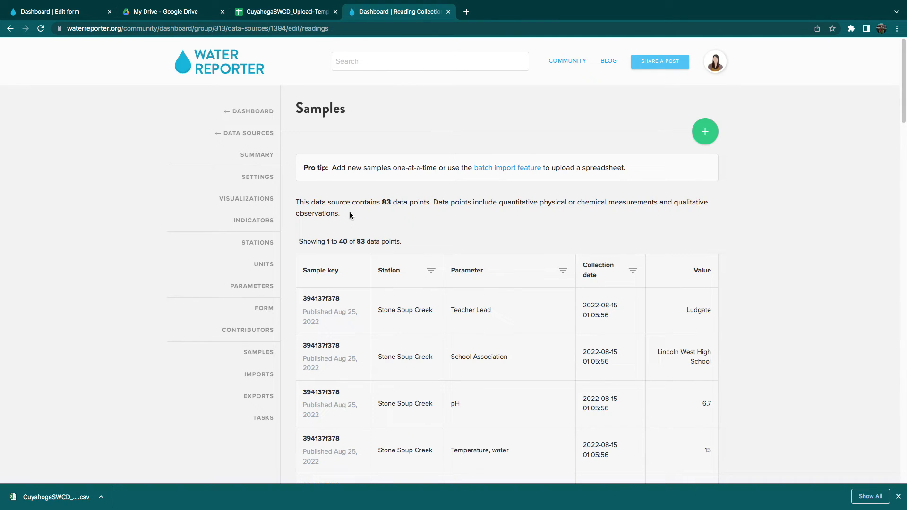
pyautogui.moveTo(382, 204); pyautogui.dragTo(390, 203)
pyautogui.click(396, 219)
pyautogui.scroll(-4, 760, 309)
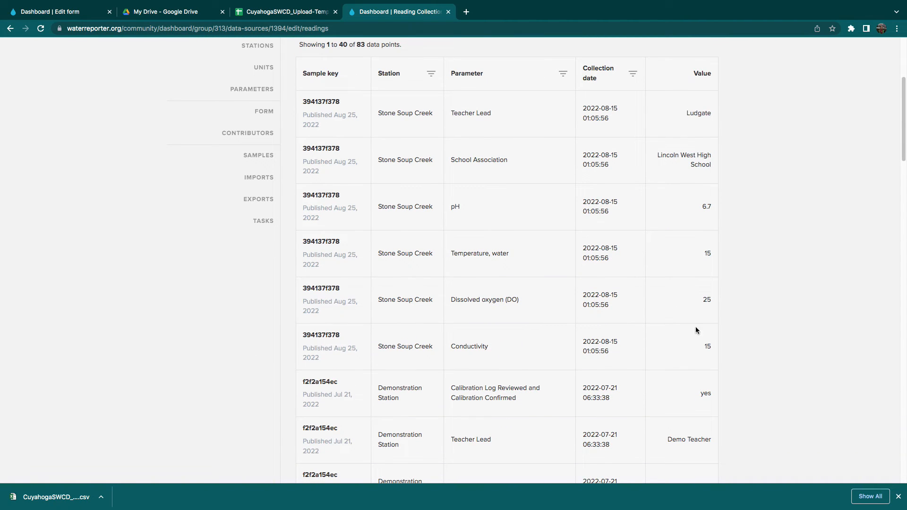
# Review the imported Stone Soup Creek readings in the samples table, checking each row's parameter, collection date and value.
pyautogui.scroll(-4, 621, 380)
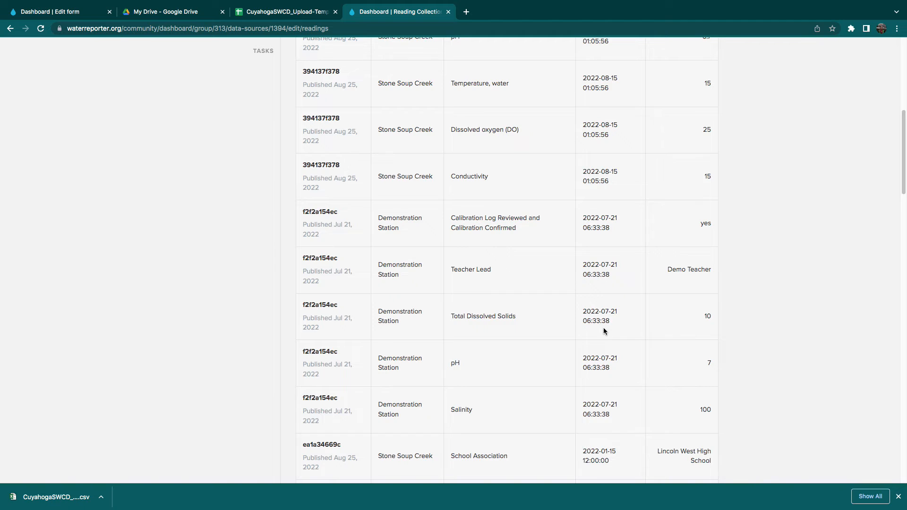
pyautogui.scroll(-7, 604, 330)
pyautogui.scroll(-8, 604, 327)
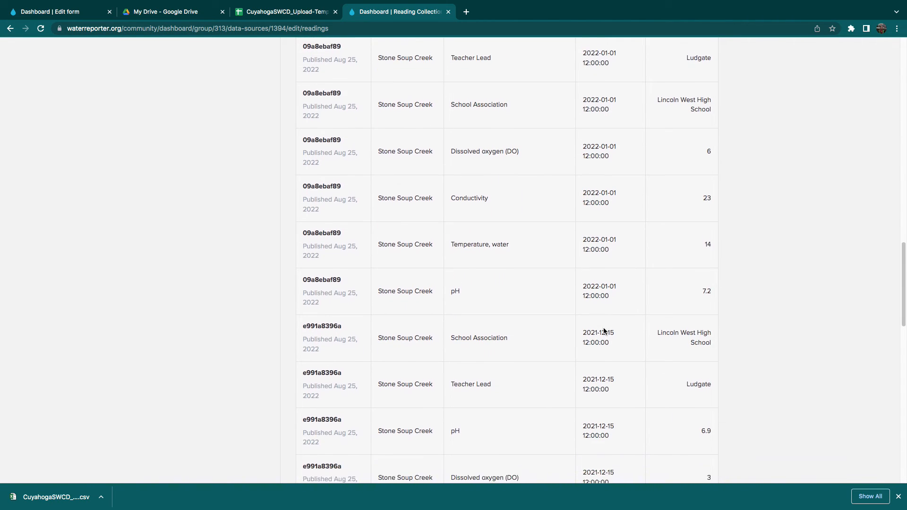
pyautogui.scroll(-2, 604, 331)
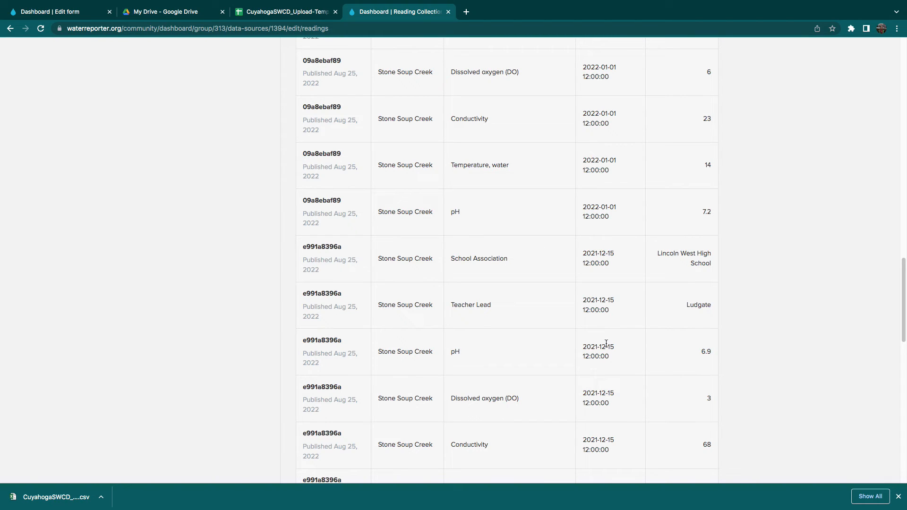
pyautogui.moveTo(904, 322); pyautogui.dragTo(882, 104)
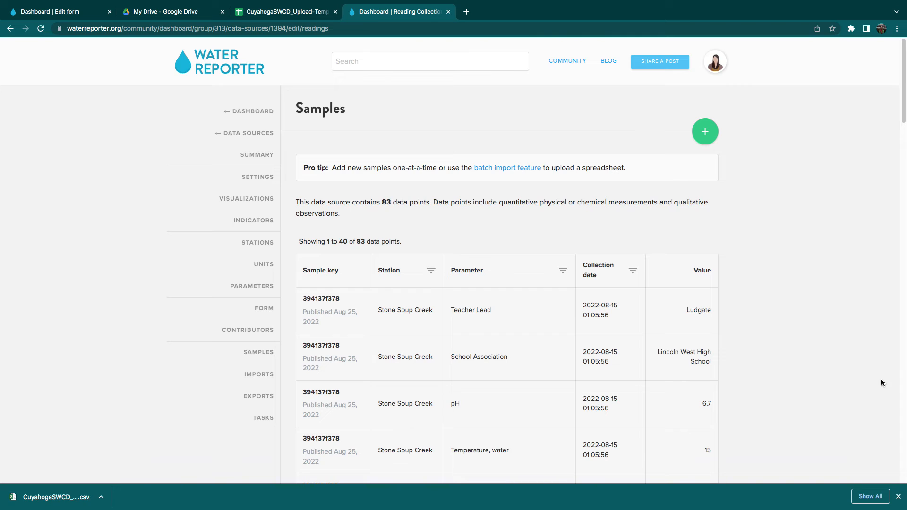
# Create a new export of the data source's readings, reload the exports list to get its link, and download the export file.
pyautogui.click(251, 403)
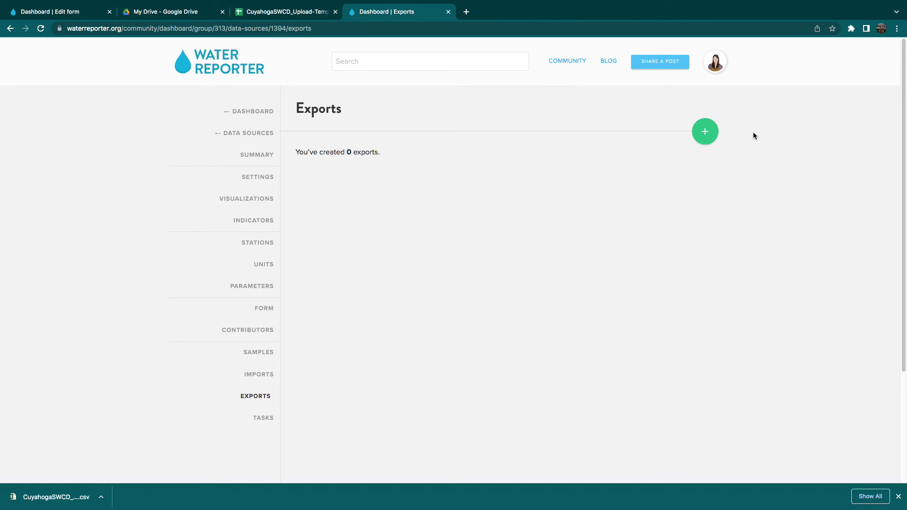
pyautogui.click(706, 139)
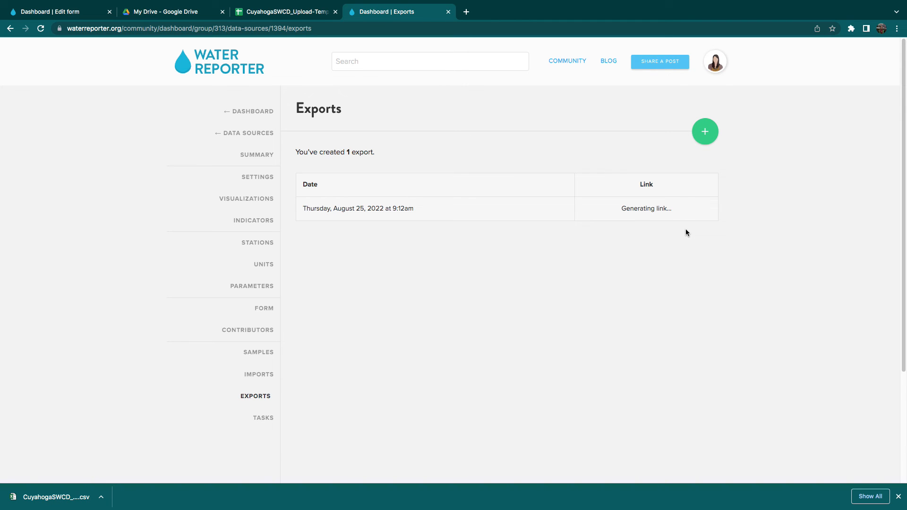
pyautogui.click(42, 29)
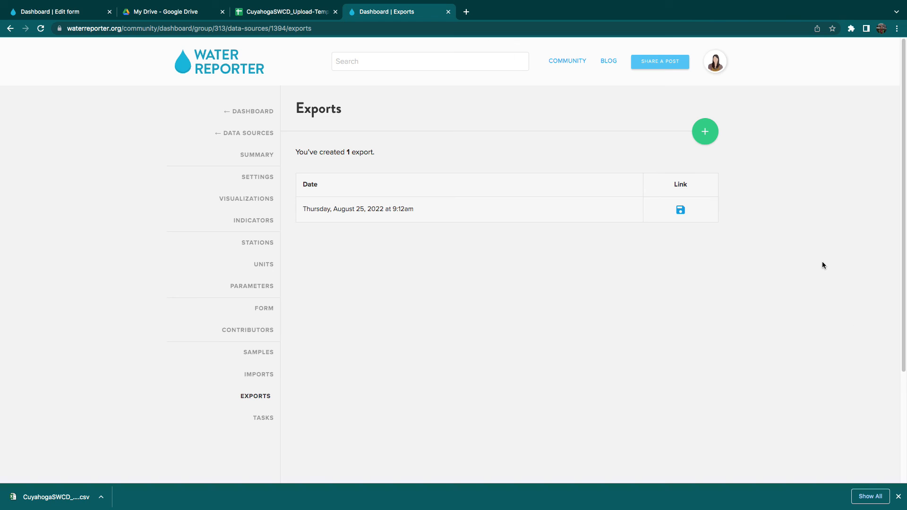
pyautogui.click(685, 211)
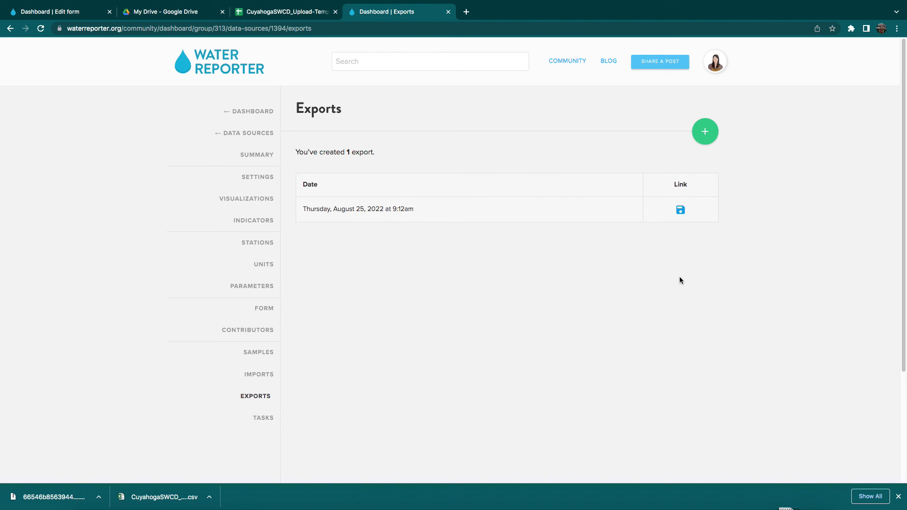
pyautogui.moveTo(100, 493)
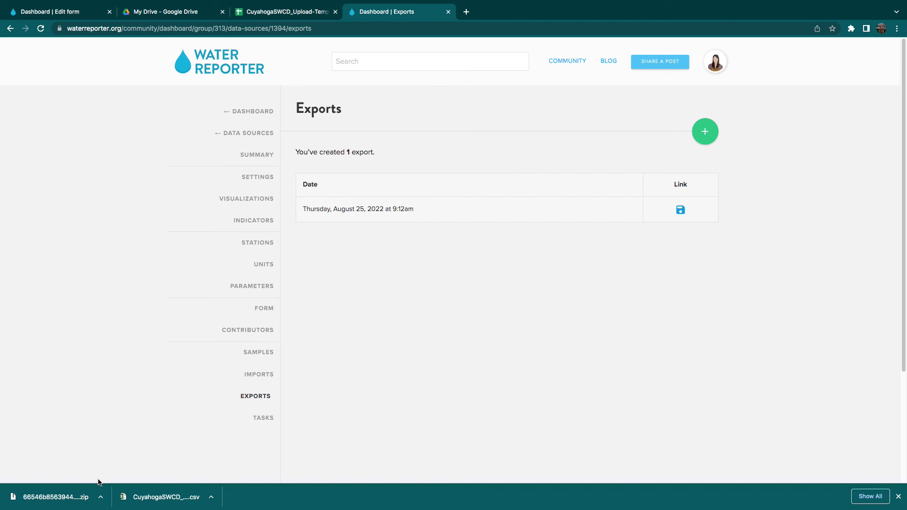